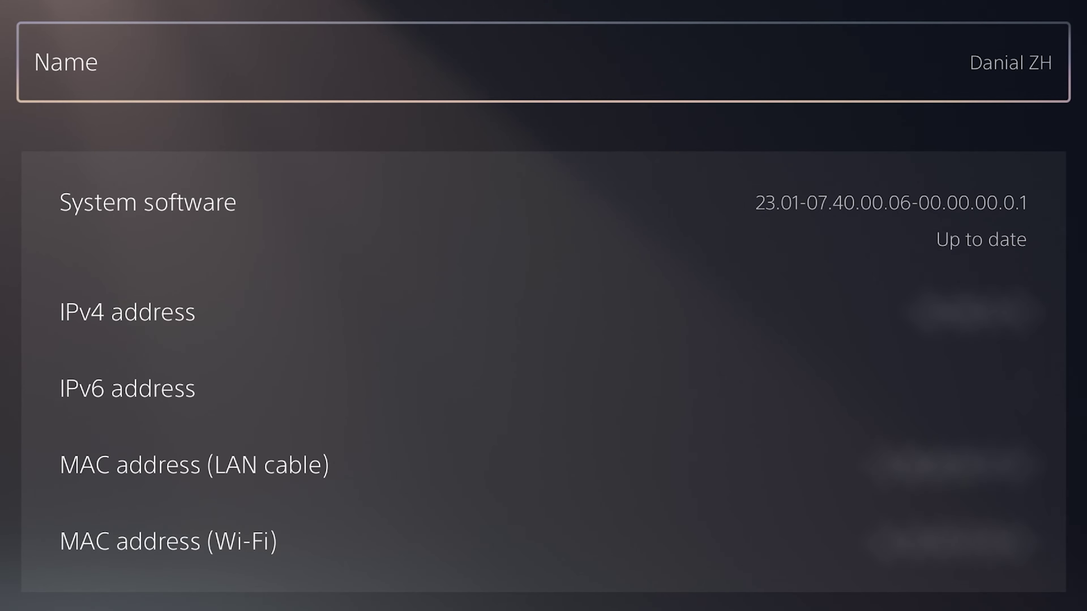
Return to the main Settings list and enter Screen and Video
key(Escape)
key(Escape)
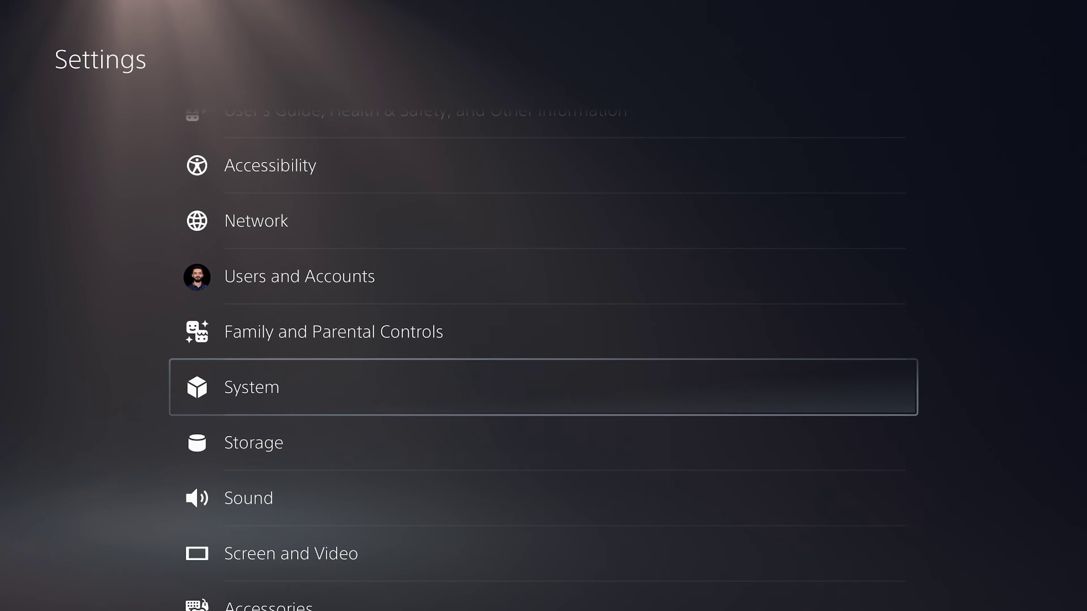
key(Down)
key(Down)
key(Down)
key(Return)
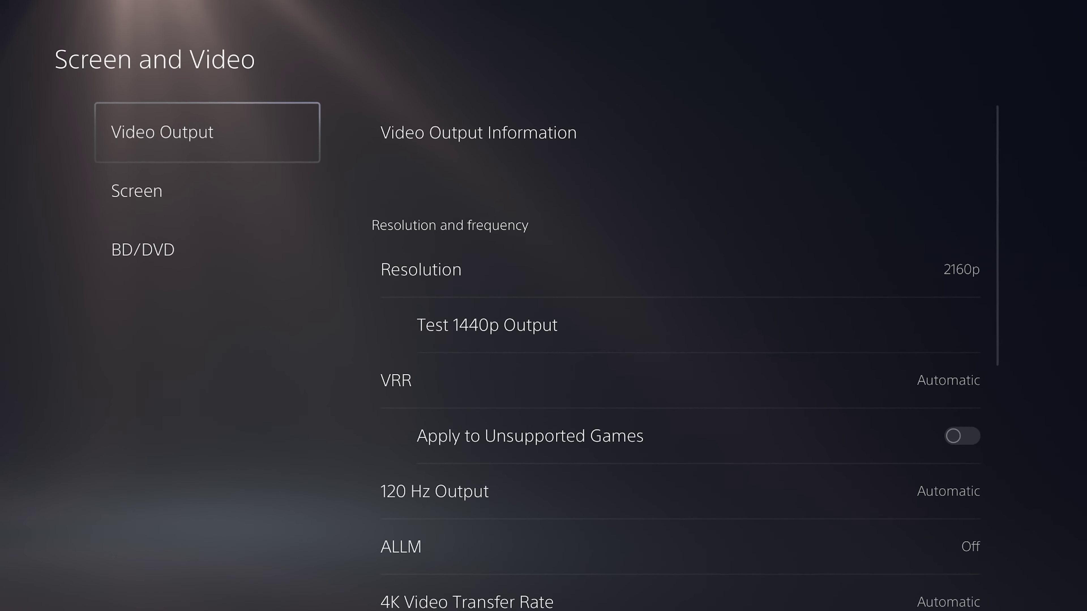
Review Video Output Information, including the non-HDR frequency and HDMI device details
key(Right)
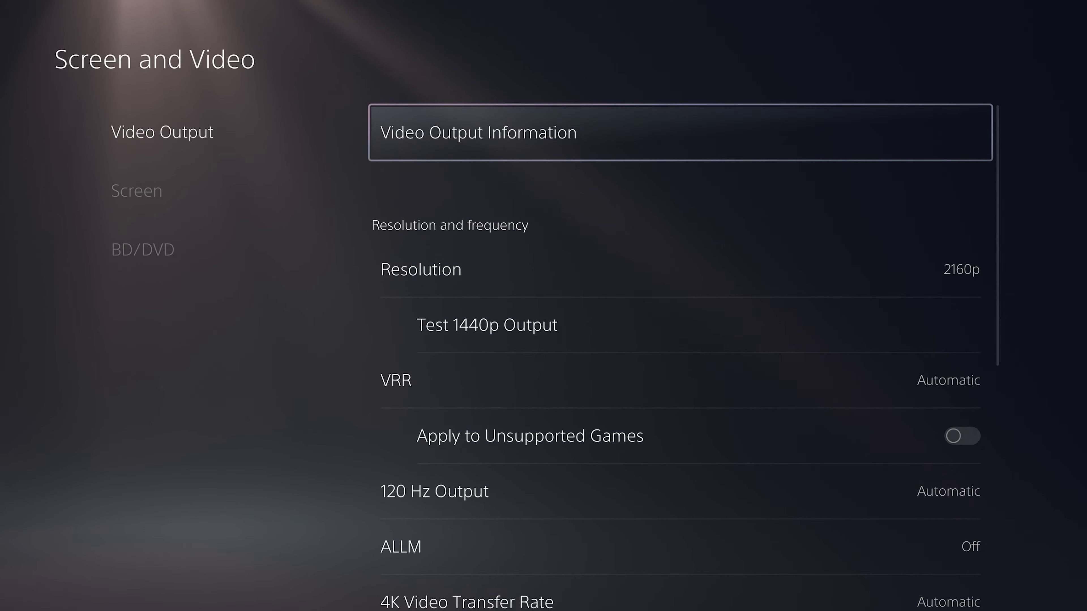
key(Return)
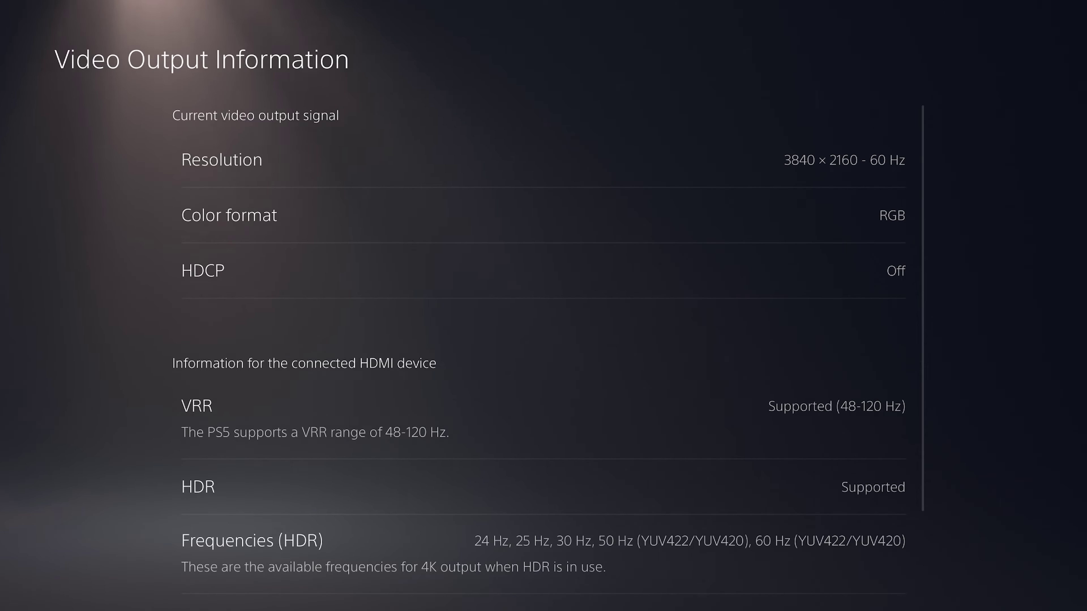
key(Down)
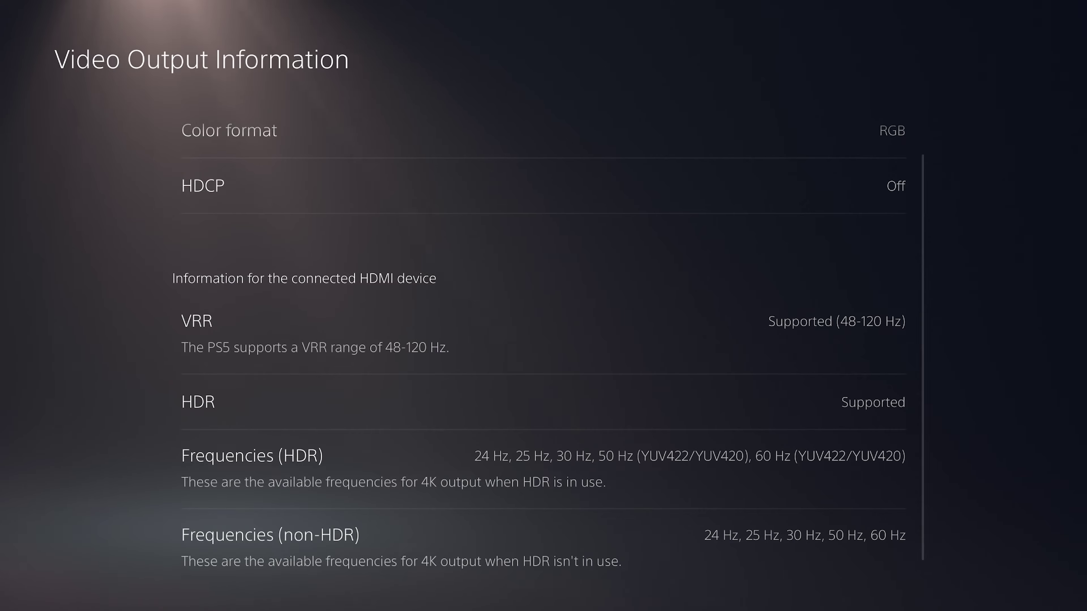
key(Down)
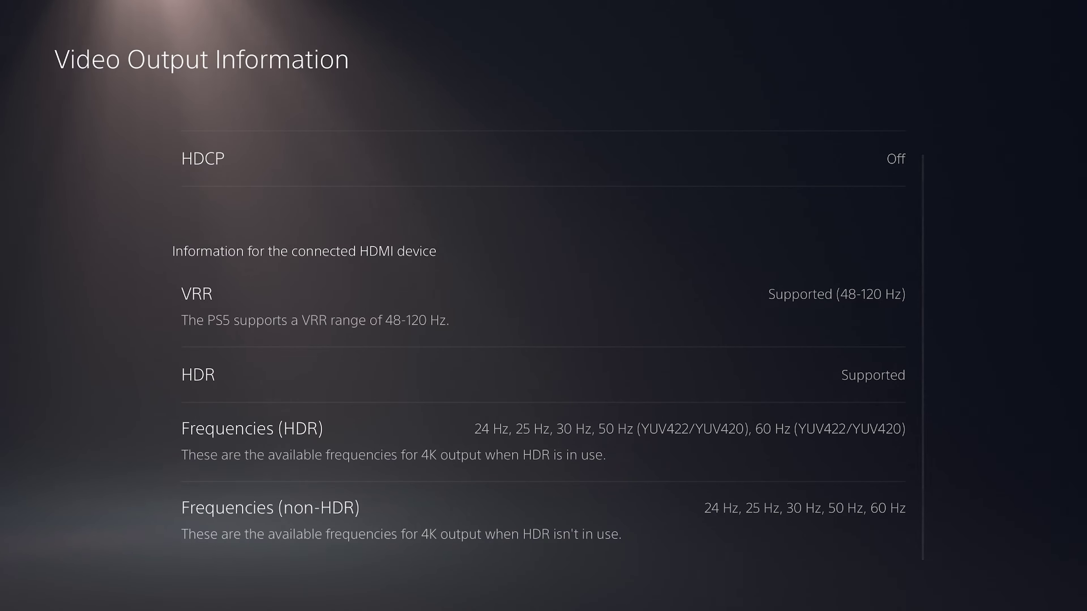
key(Escape)
key(Down)
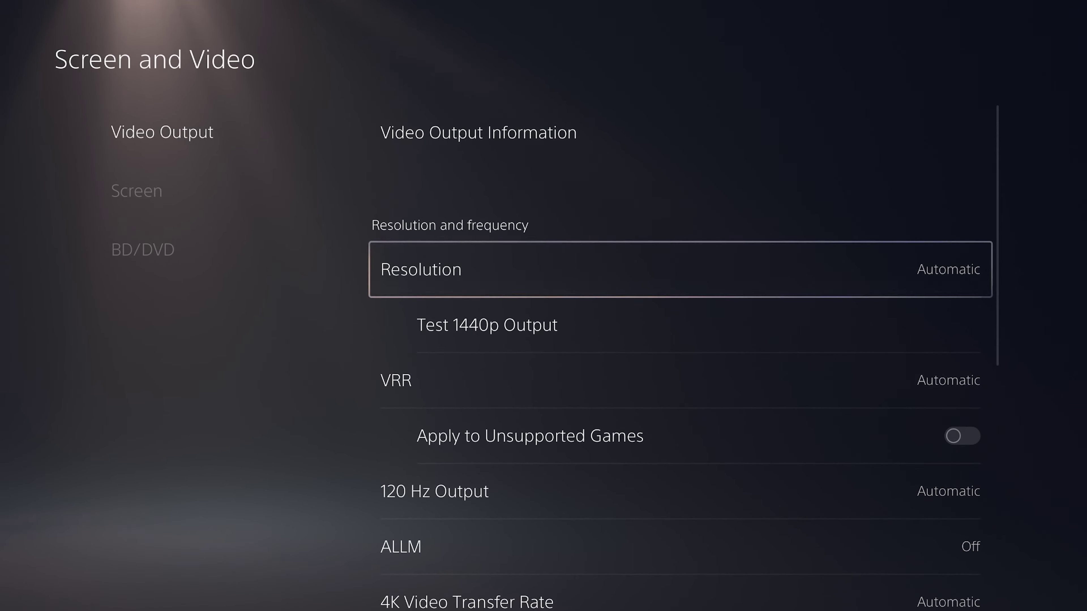
key(Return)
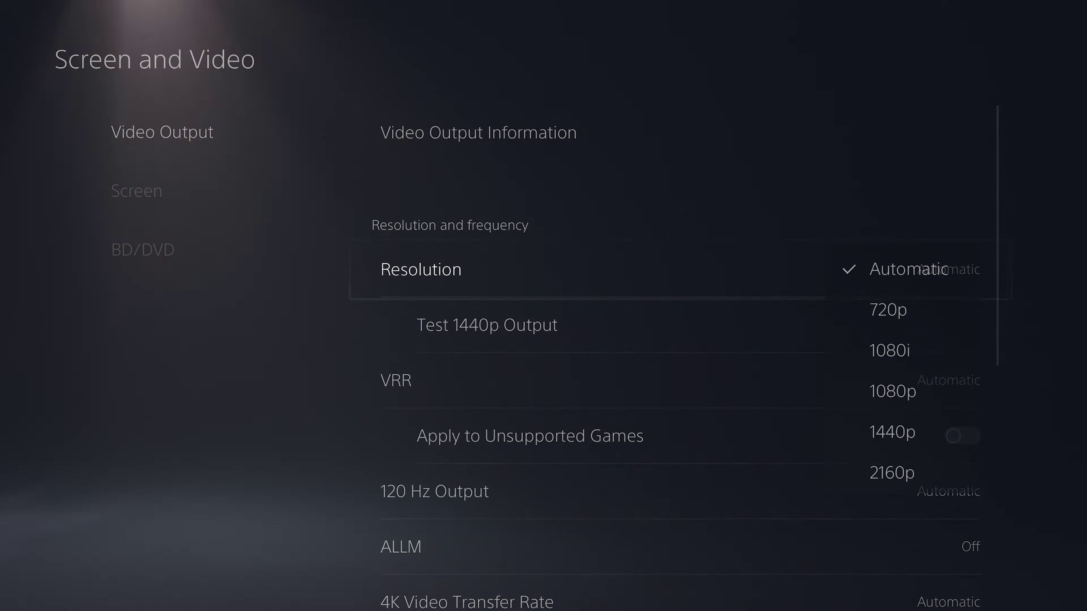
key(Down)
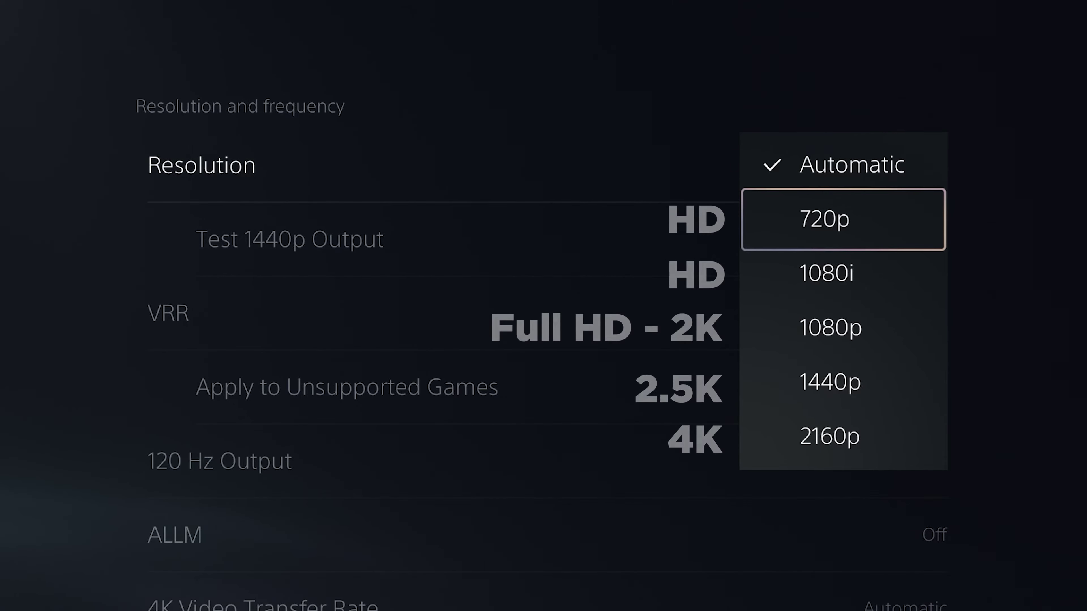
key(Down)
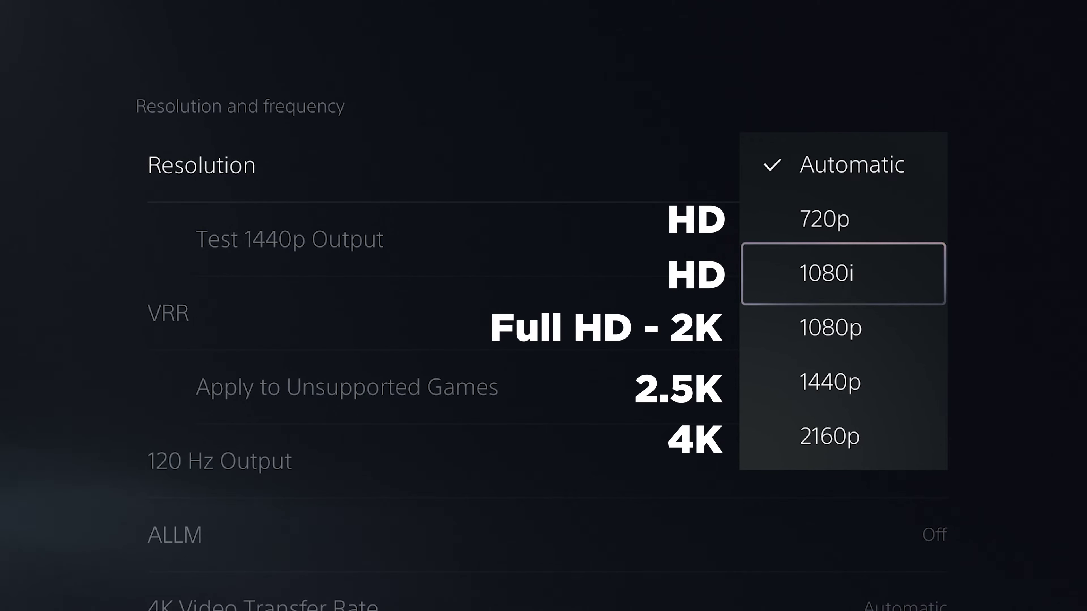
key(Down)
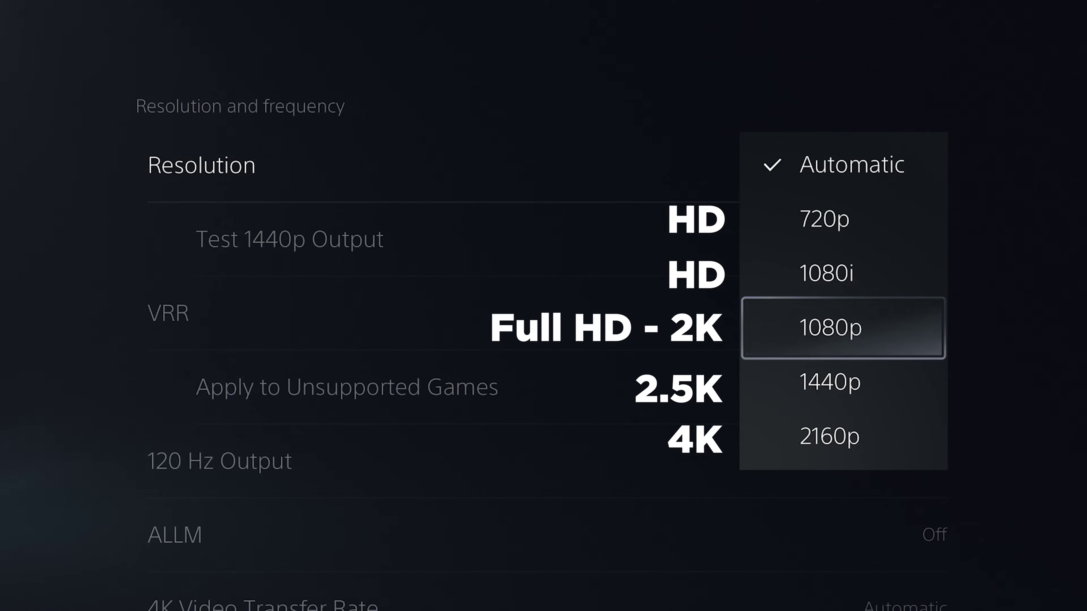
key(Down)
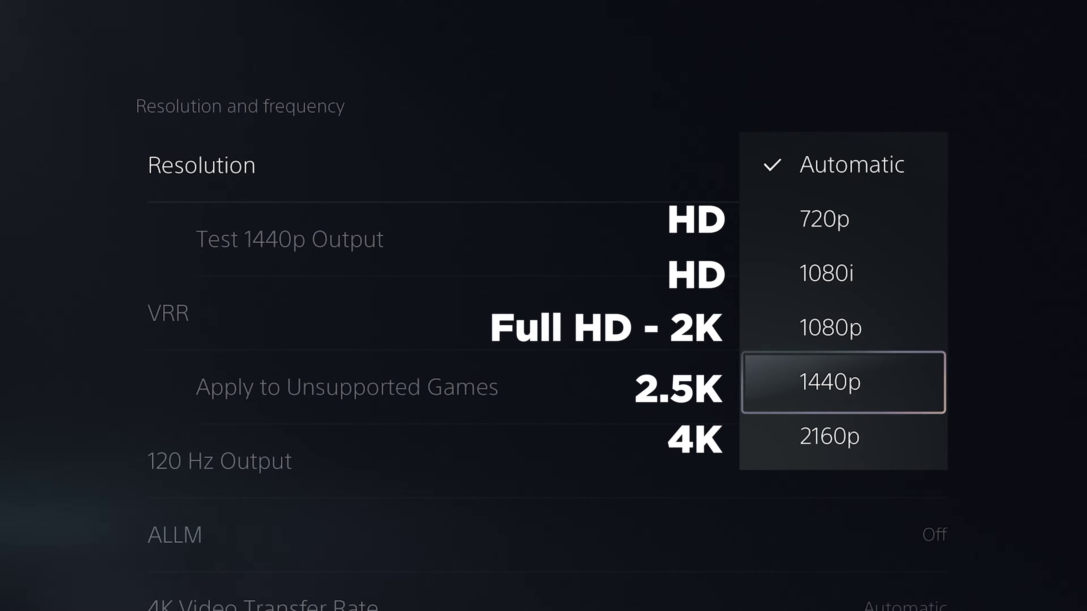
key(Down)
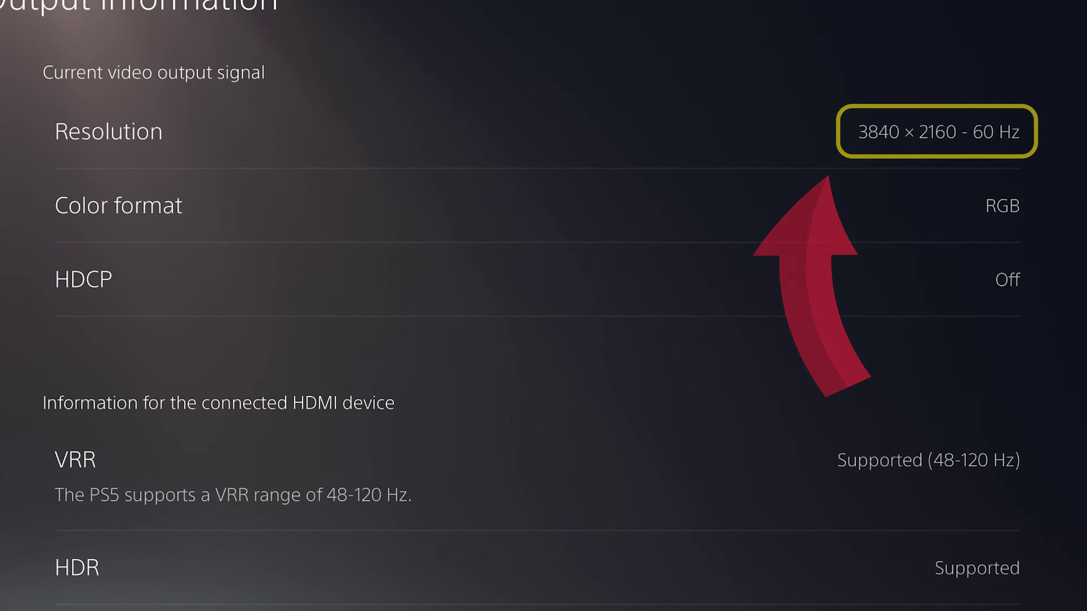
key(Escape)
key(Down)
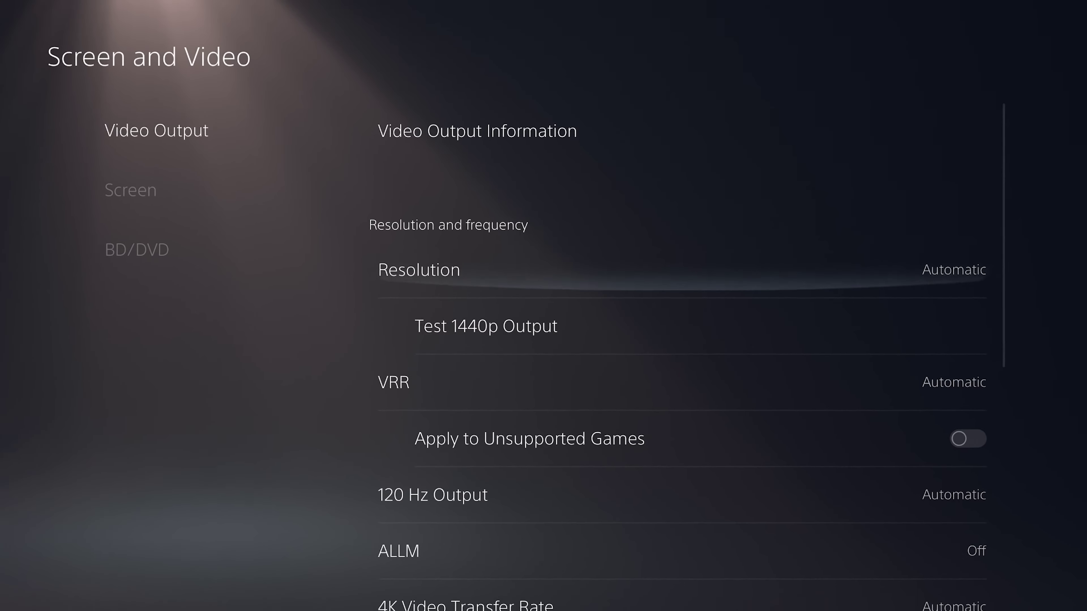
key(Return)
key(Down)
key(Down)
key(Down)
key(Down)
key(Down)
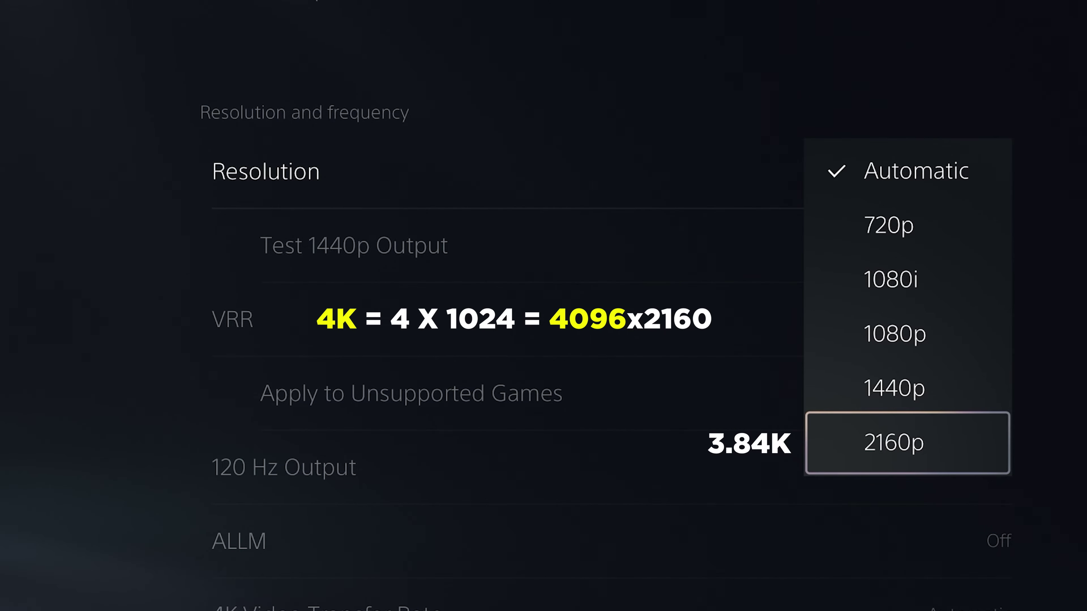
key(Up)
key(Up)
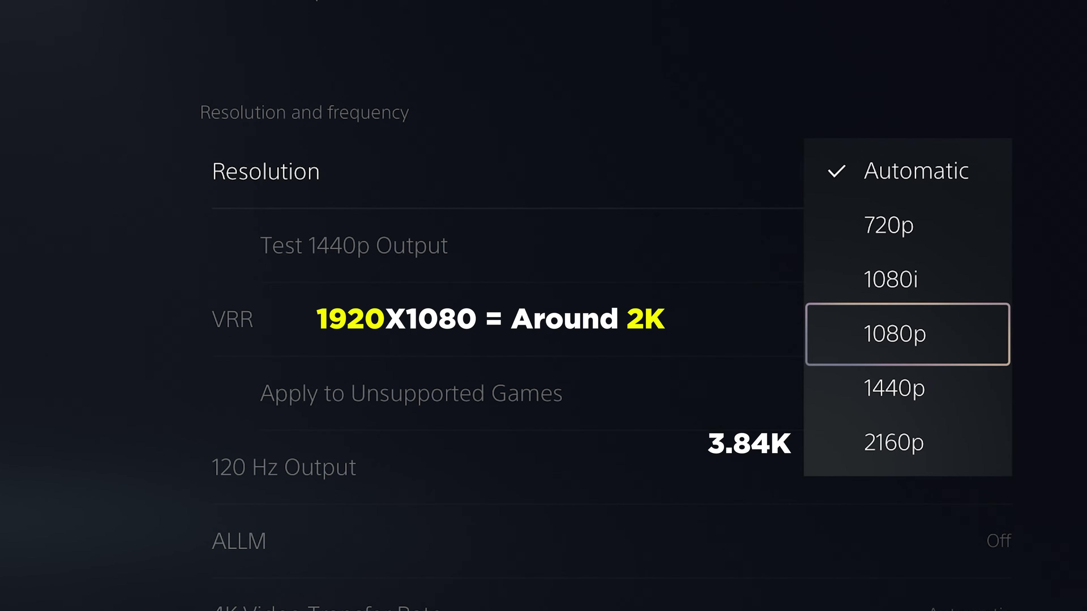
key(Down)
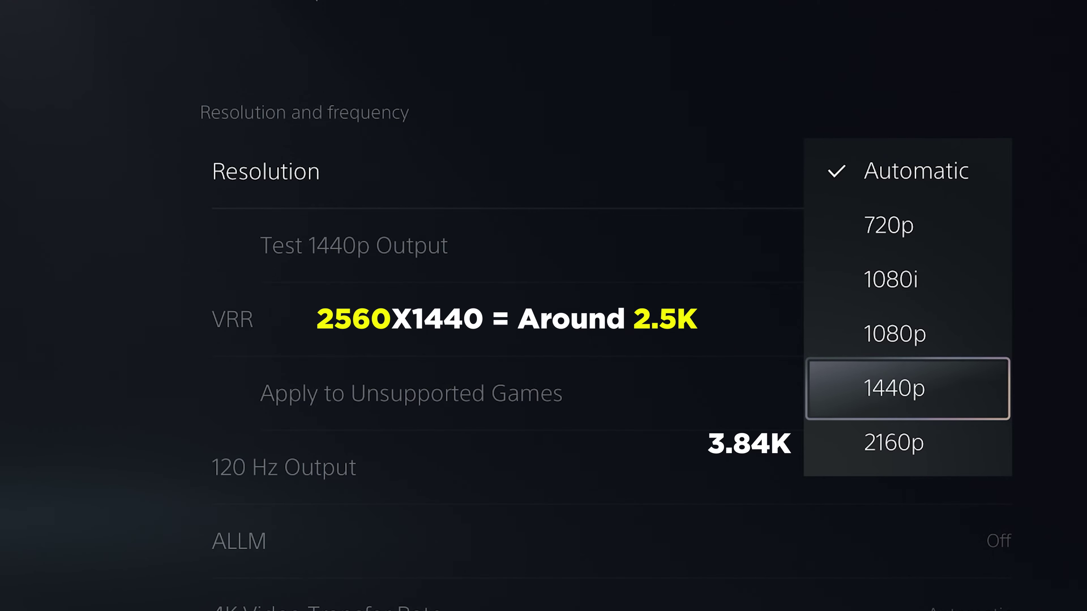
key(Up)
key(Up)
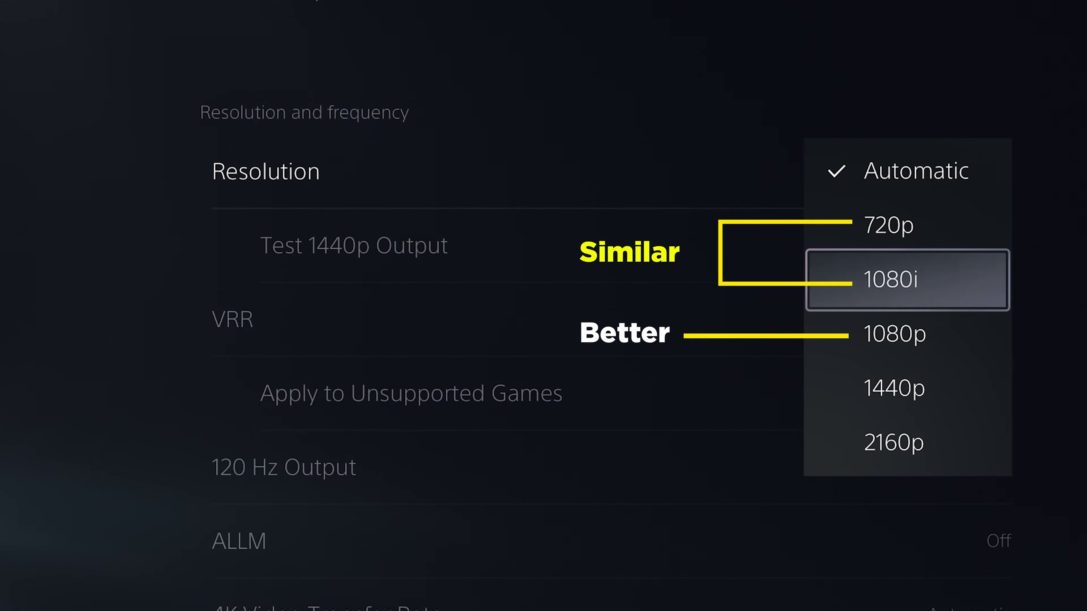
key(Down)
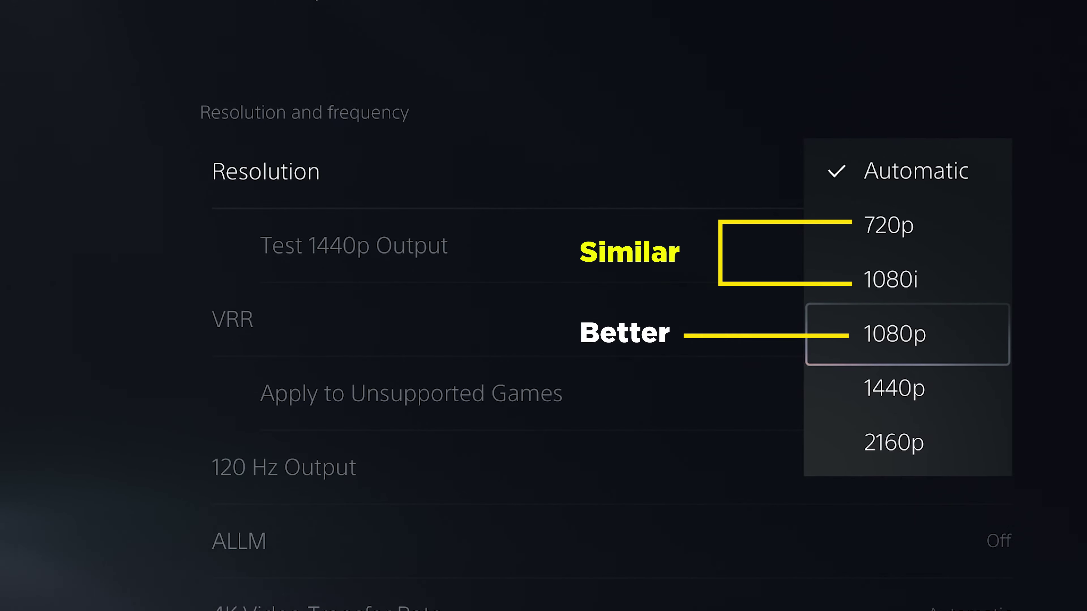
key(Down)
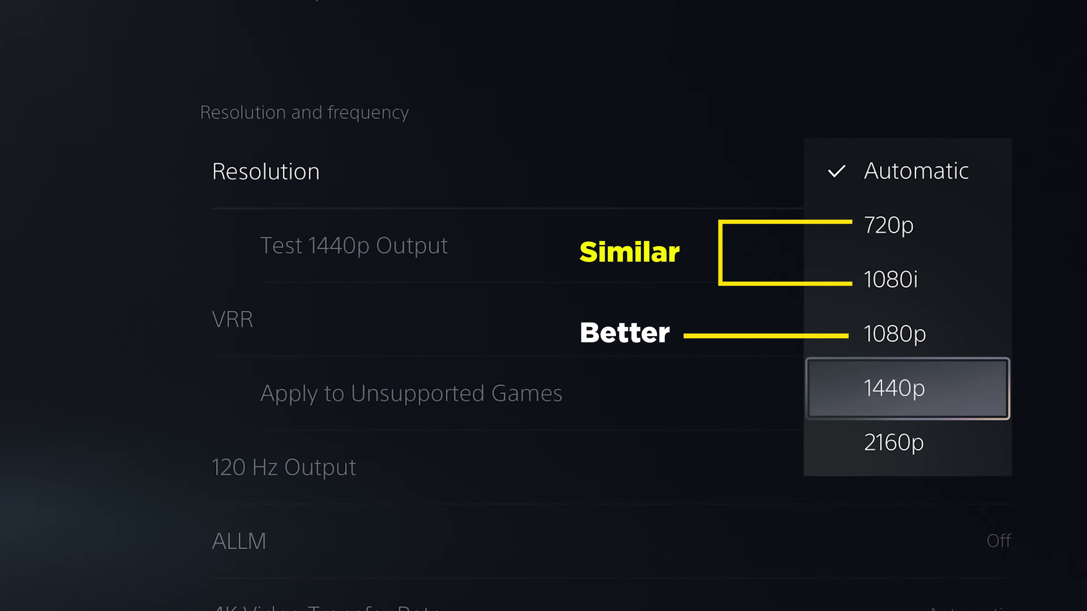
key(Escape)
Run Test 1440p Output, confirming 1440p support at 60 Hz, 120 Hz and VRR SDR
key(Down)
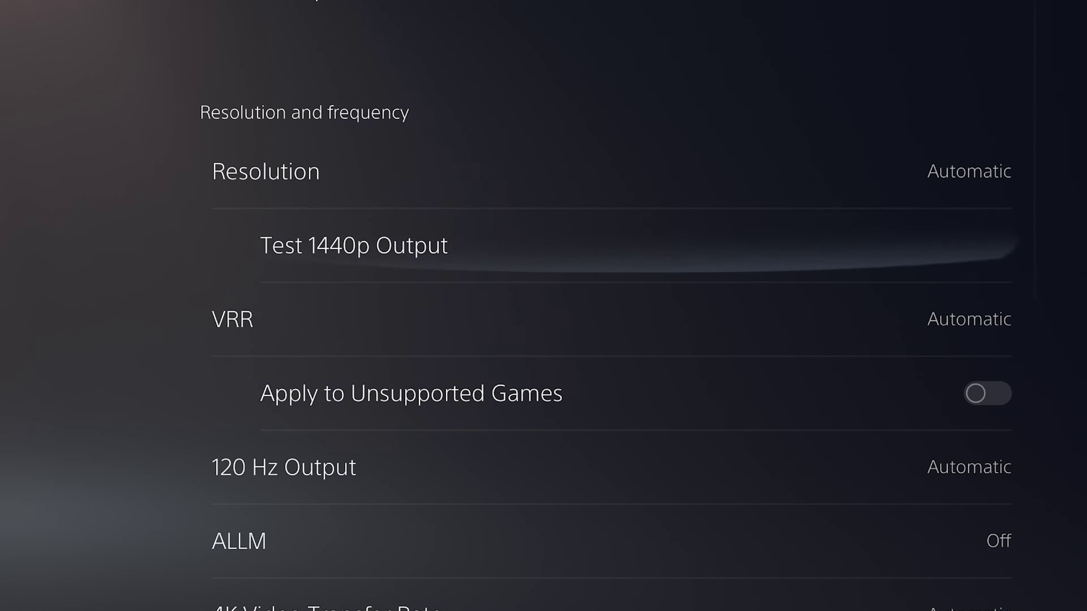
key(Return)
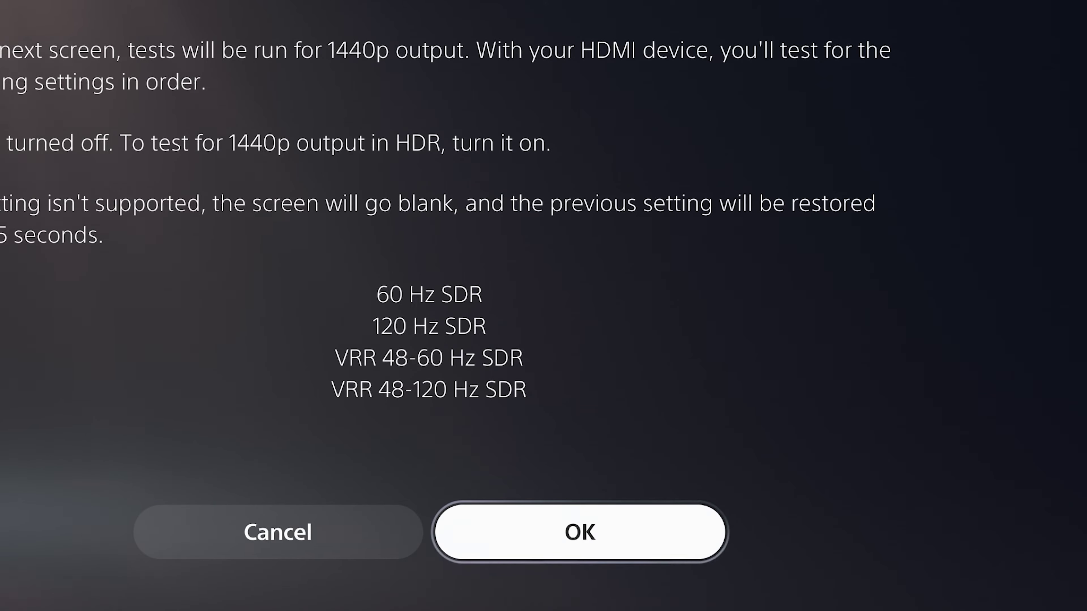
key(Return)
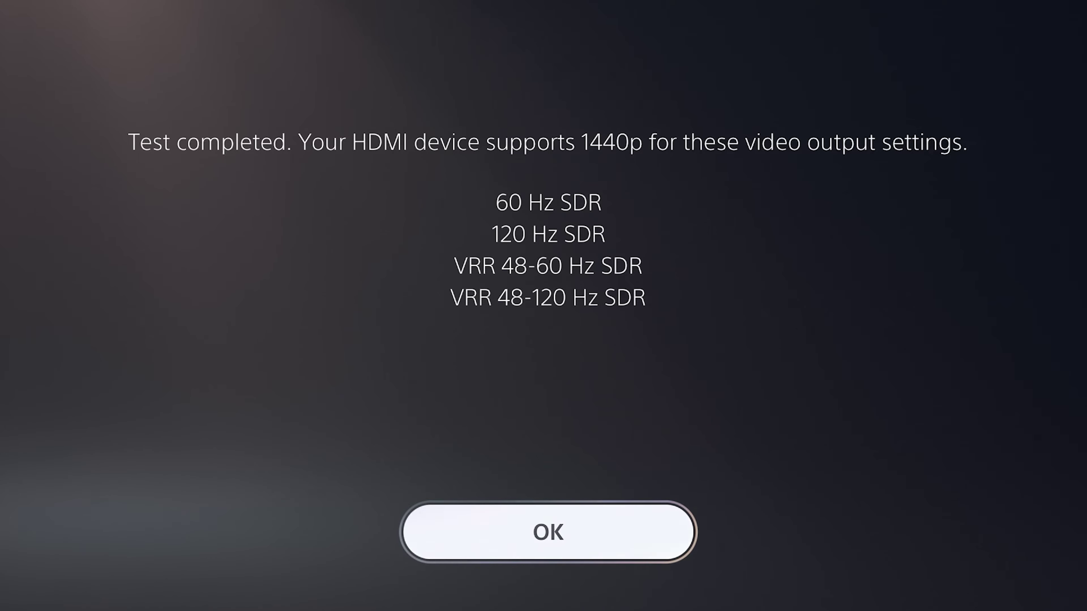
key(Return)
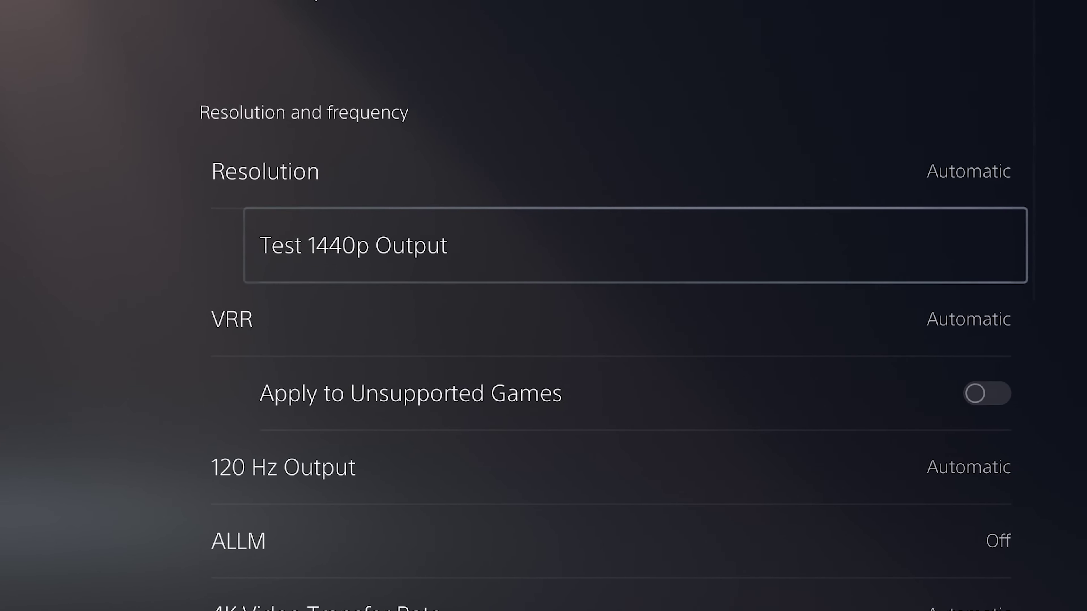
key(Down)
key(Down)
key(Down)
key(Down)
key(Down)
key(Down)
key(Down)
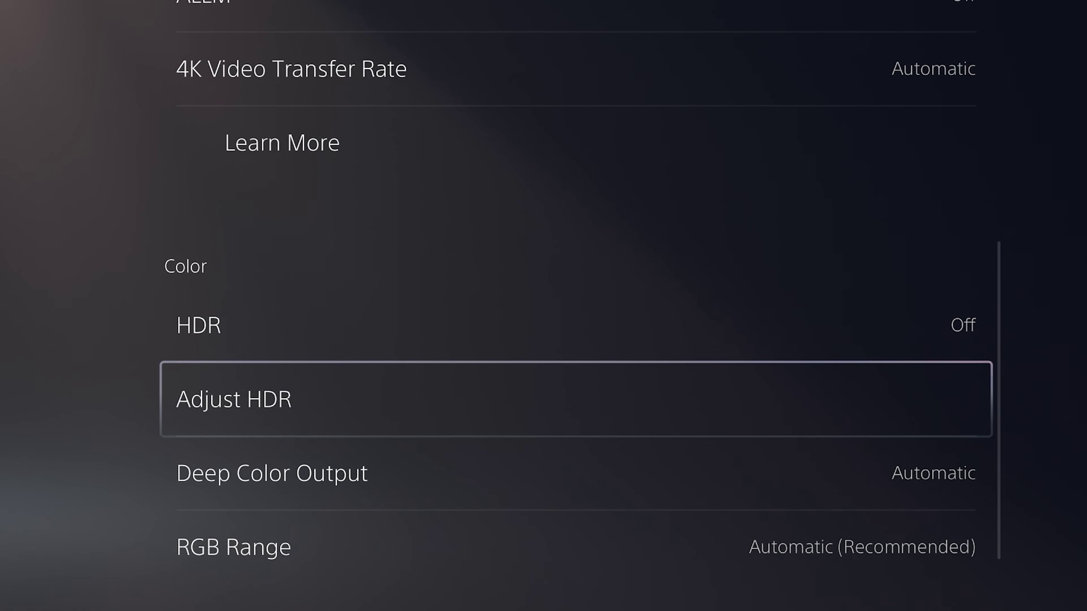
Open the HDR setting's choices and highlight On When Supported
key(Up)
key(Return)
key(Down)
key(Down)
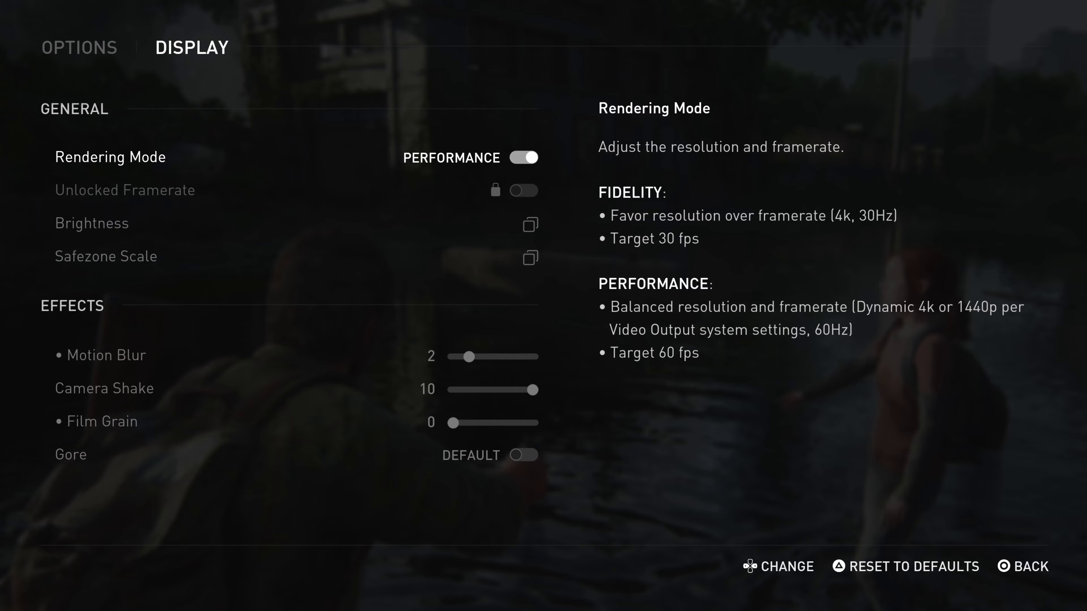
Switch Rendering Mode to Fidelity and back to Performance to compare their descriptions
key(Left)
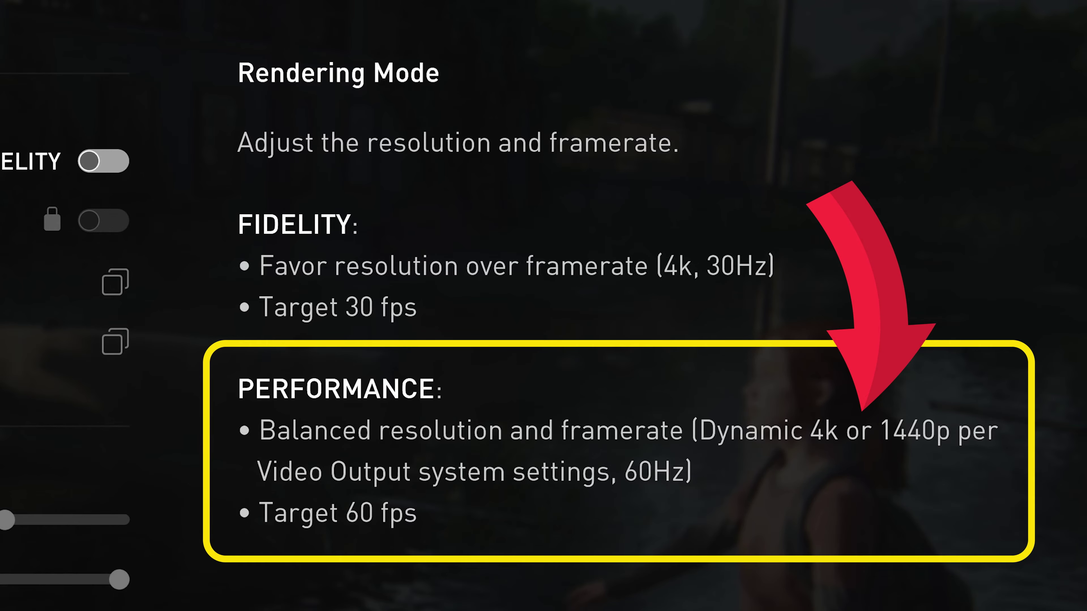
key(Right)
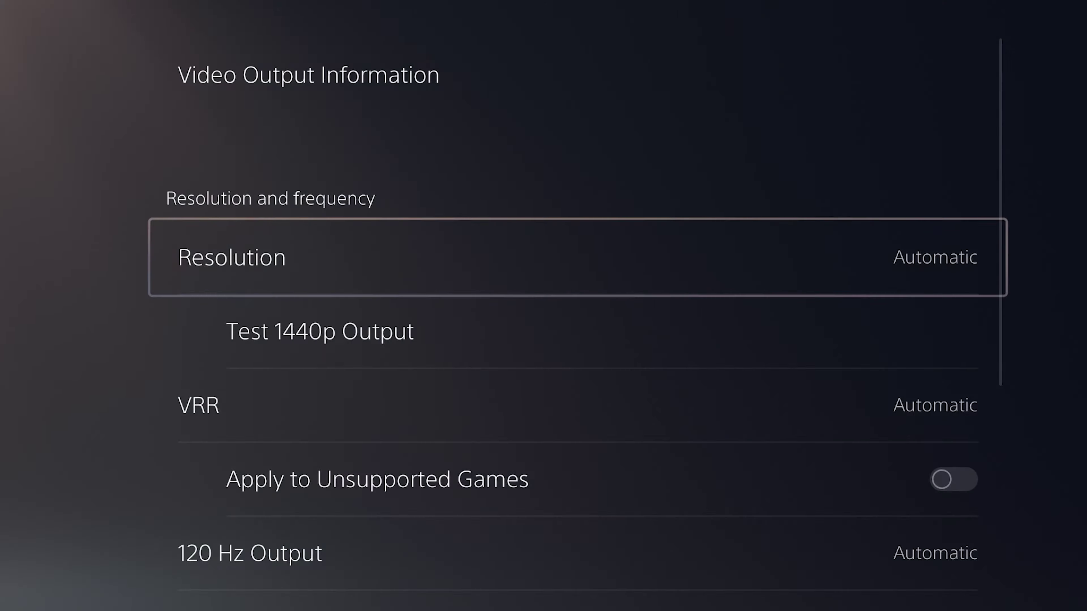
key(Return)
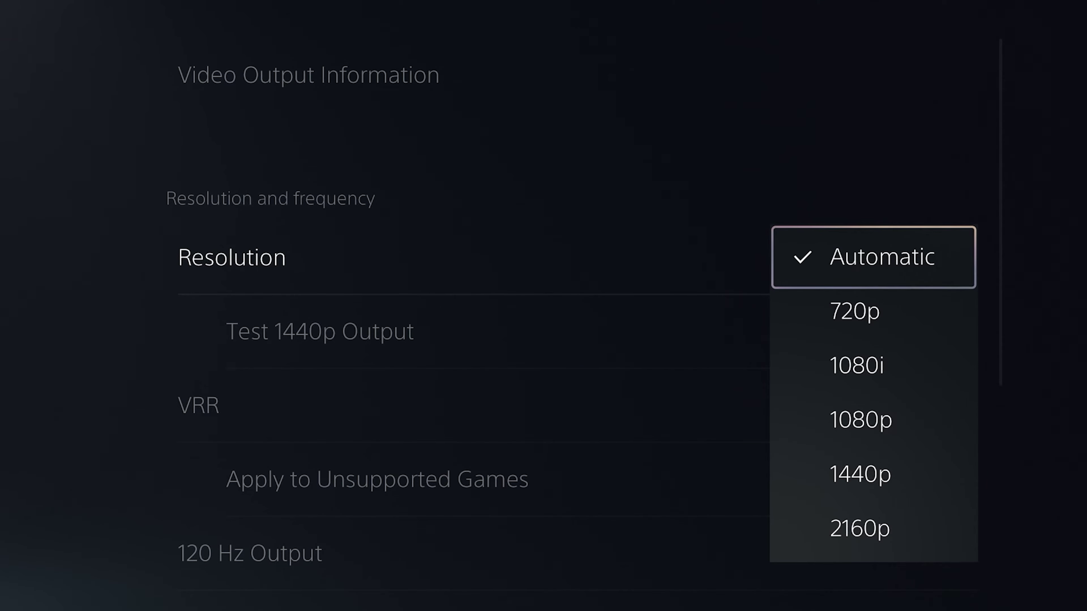
Browse the Resolution choices, keep Automatic, and view the 2560 × 1440 - 120 Hz output
key(Down)
key(Up)
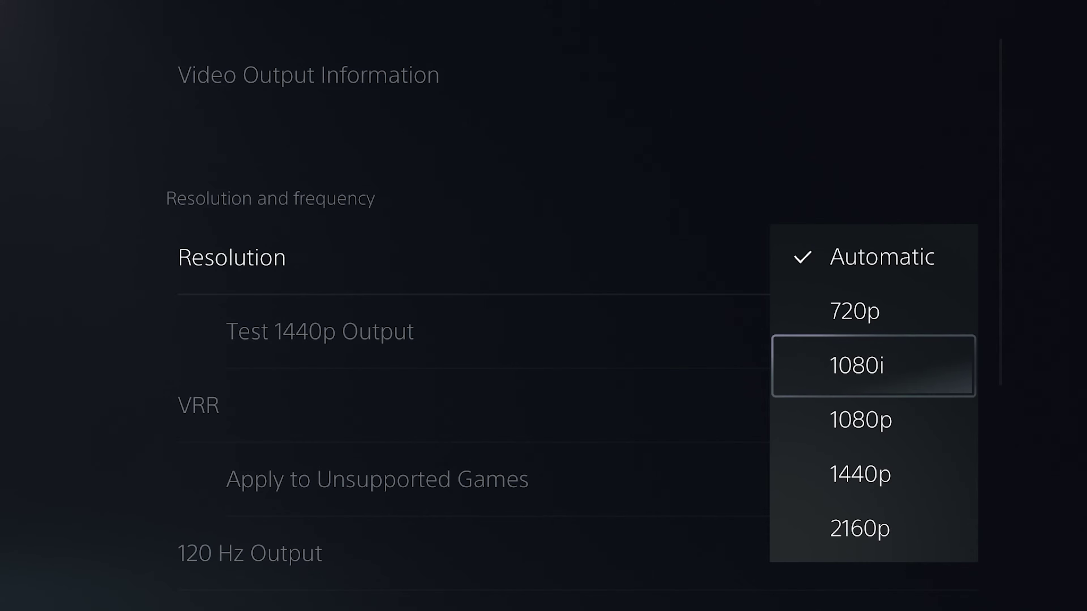
key(Down)
key(Down)
key(Down)
key(Up)
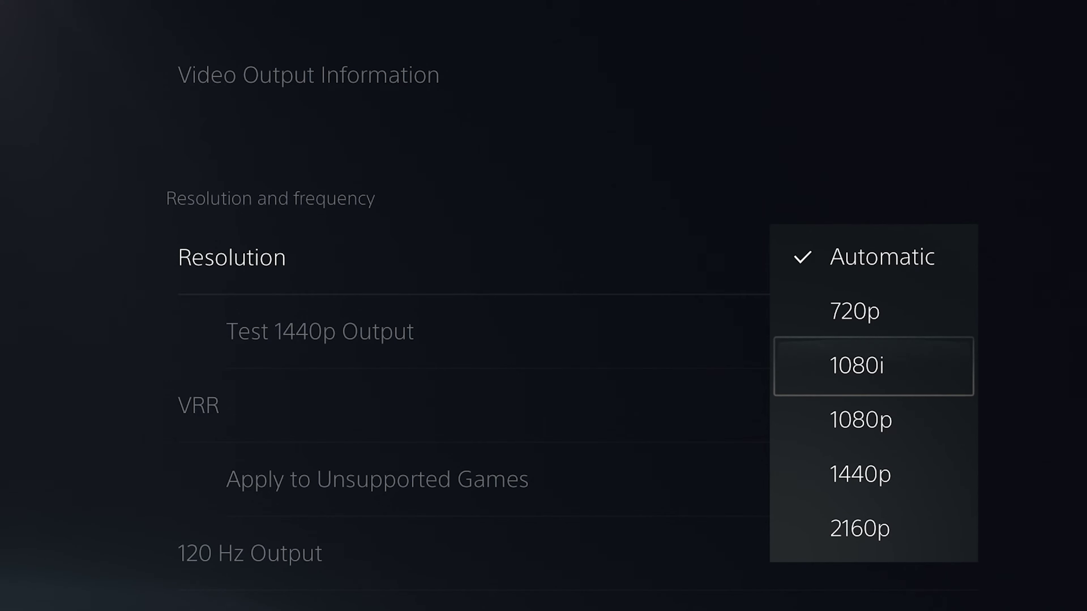
click(873, 420)
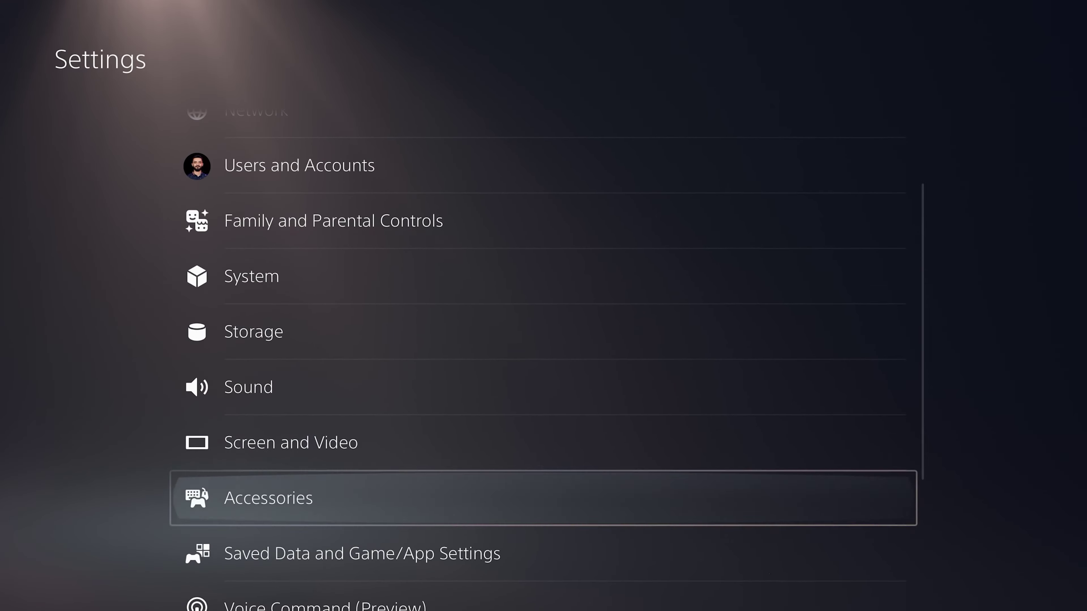
key(Return)
key(Return)
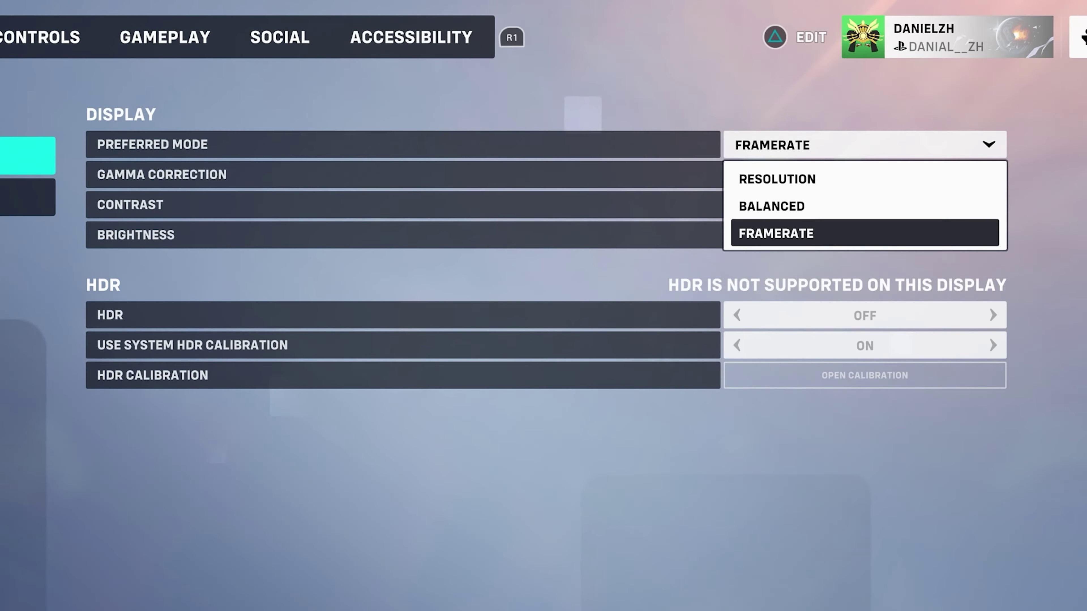
Choose Balanced as Overwatch 2's Preferred Mode
key(Up)
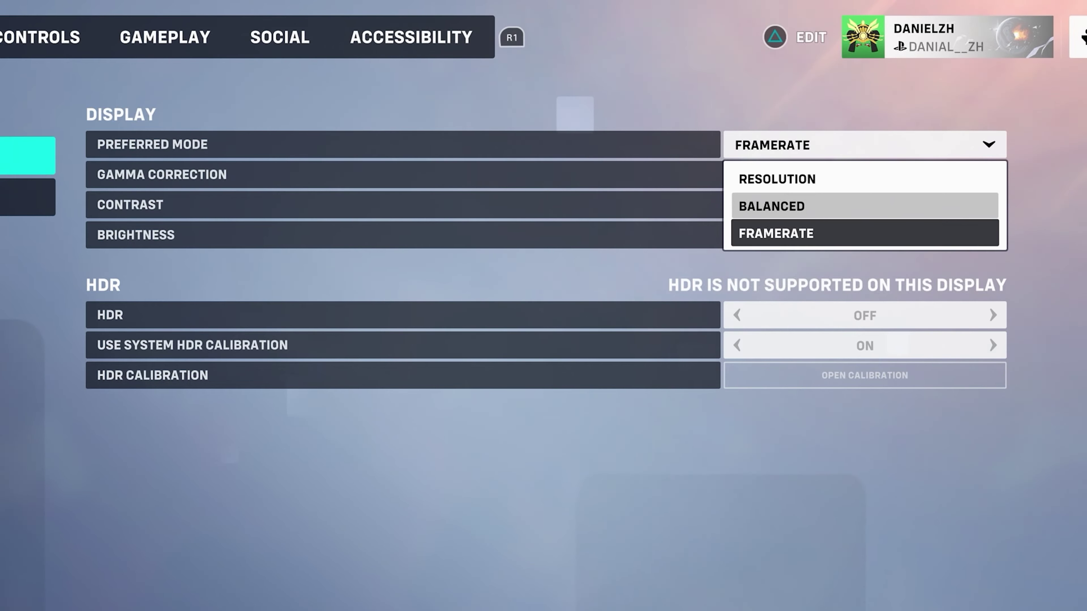
key(Return)
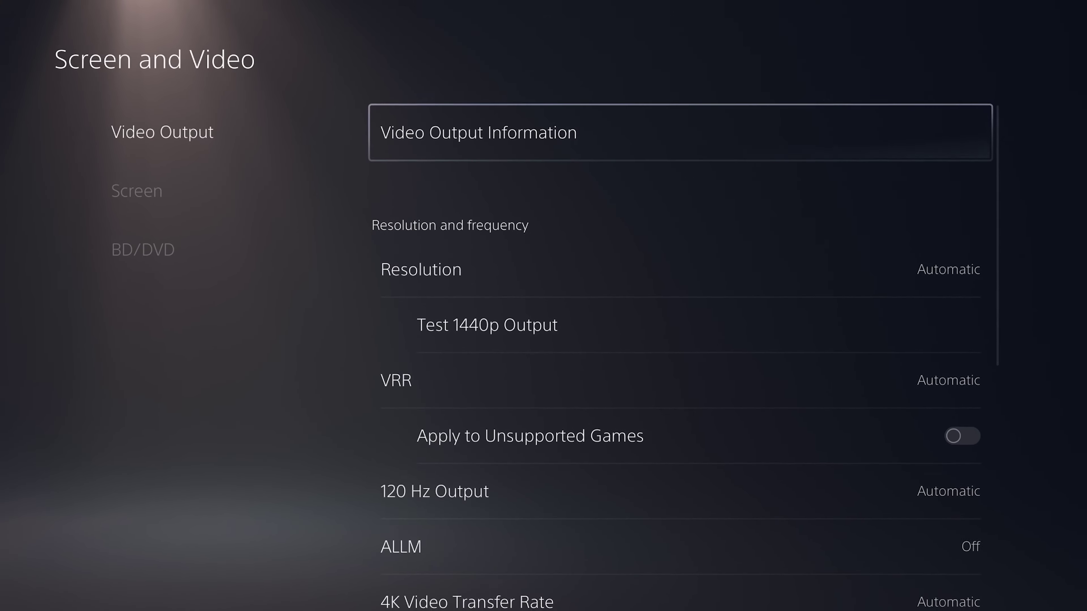
Leave Resolution on Automatic and go to Captures and Broadcasts settings
key(Return)
key(Escape)
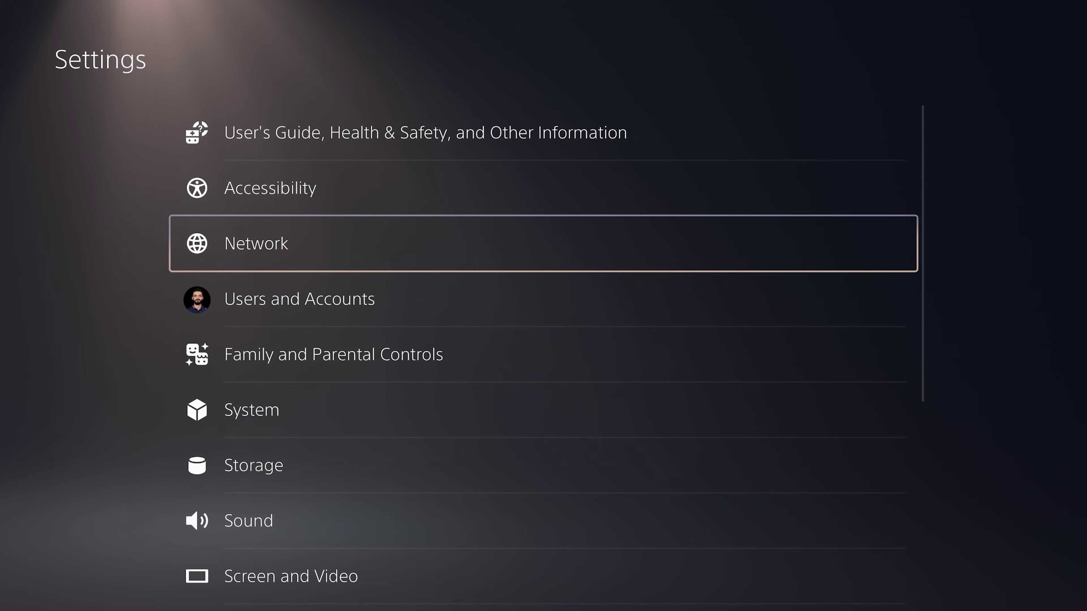
key(Down)
key(Down)
key(Down)
key(Down)
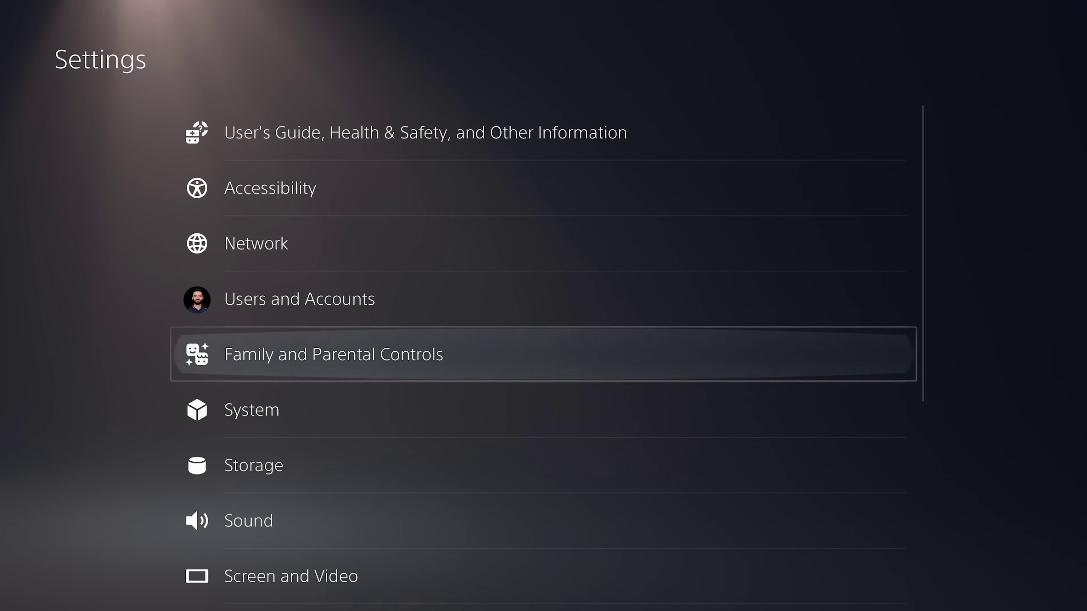
key(Down)
key(Down)
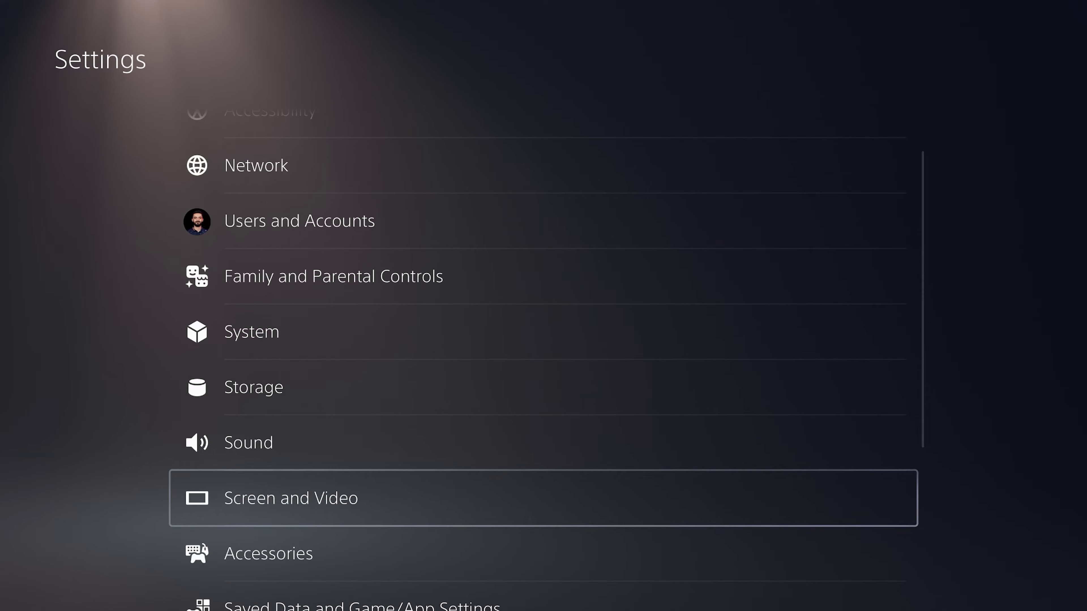
key(Down)
key(Down)
key(Down)
key(Down)
key(Down)
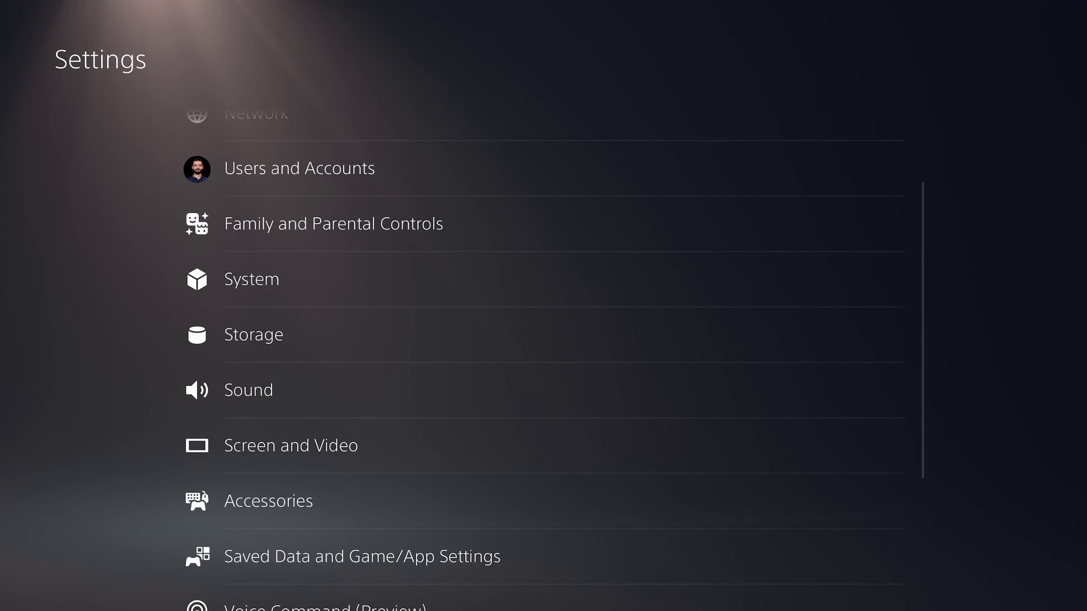
key(Return)
Check Video Clip Format's Manual Recording Resolution, keeping 3840 × 2160
key(Down)
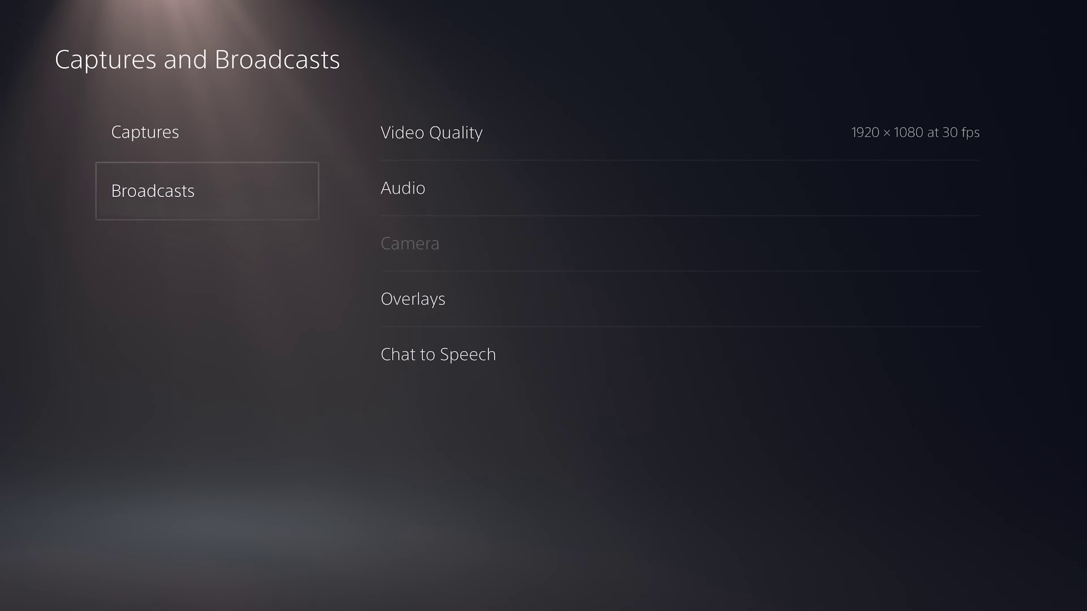
key(Up)
key(Right)
key(Down)
key(Down)
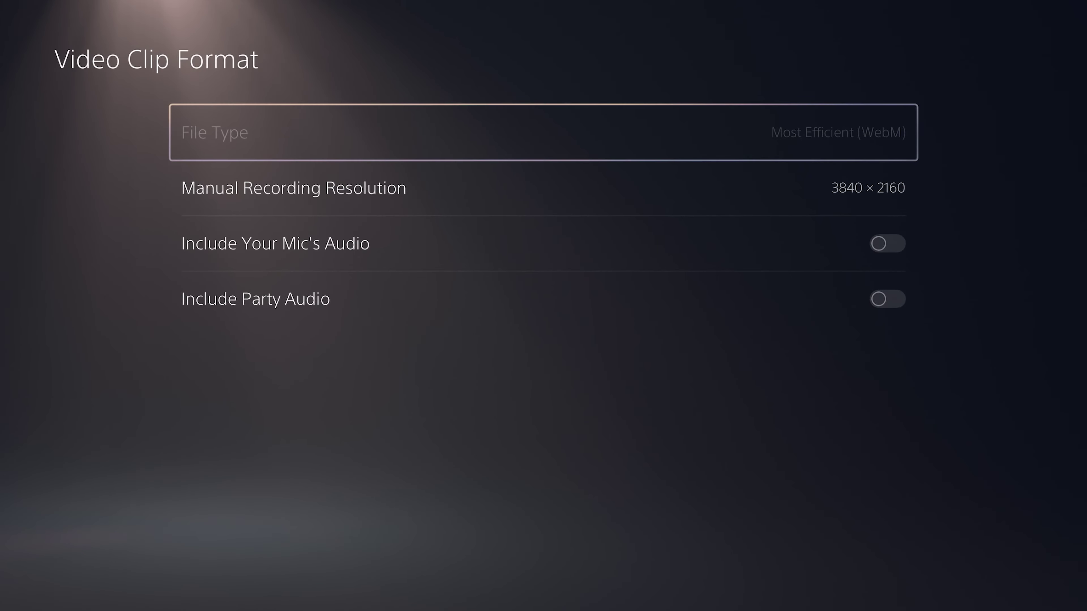
key(Down)
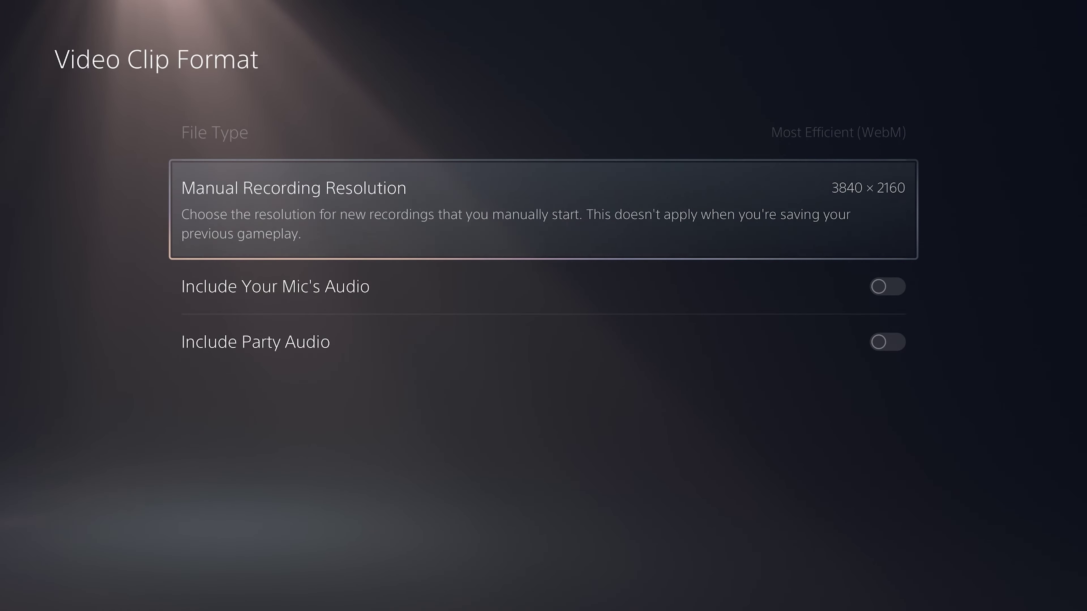
key(Return)
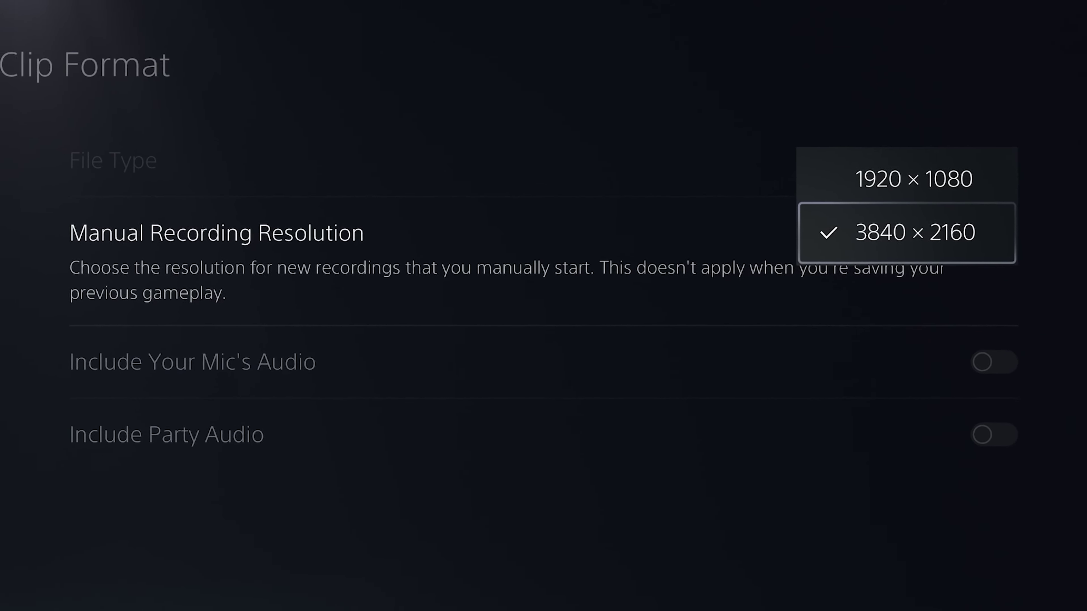
key(Return)
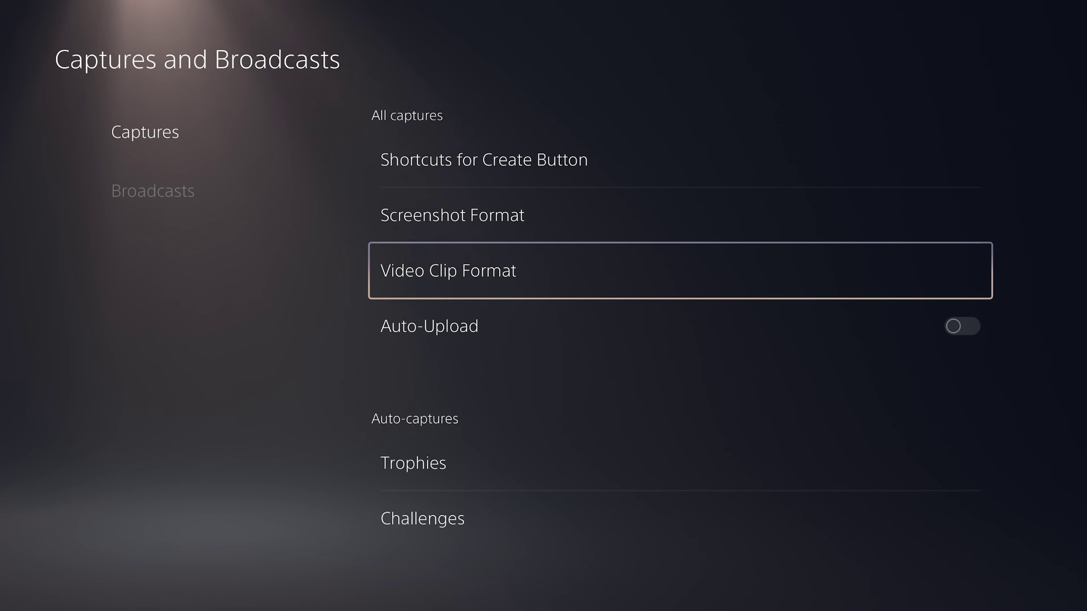
Bring up Screenshot Format's File Type choices, with PNG still selected
key(Up)
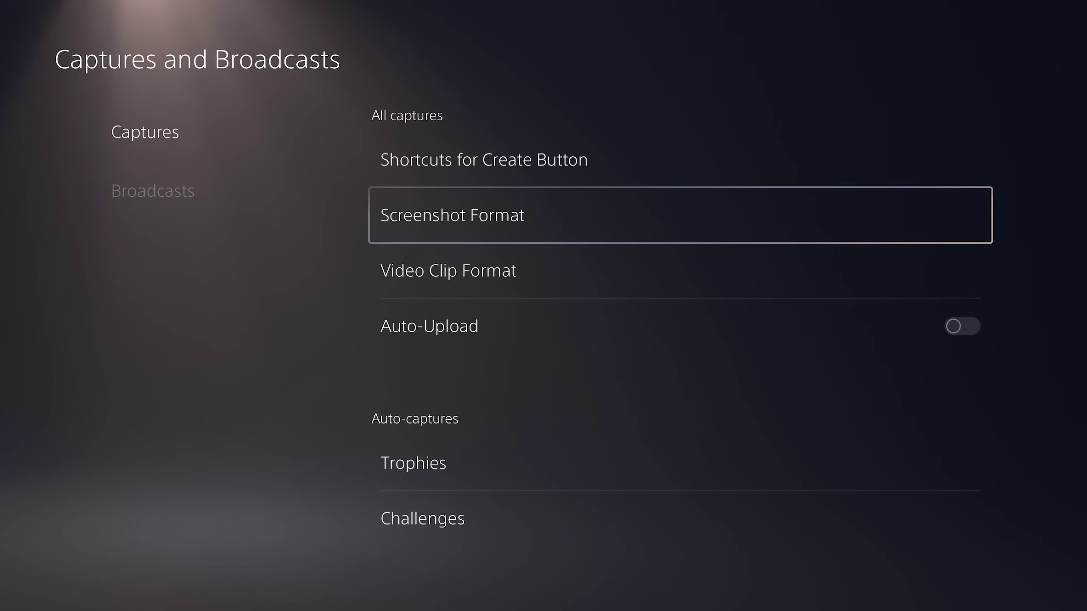
key(Return)
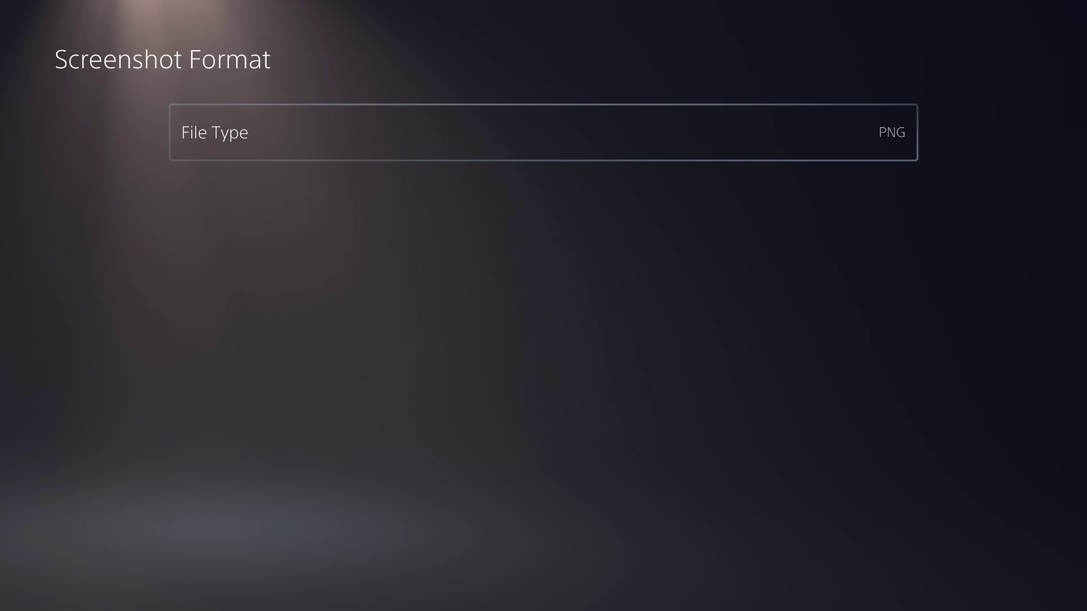
key(Return)
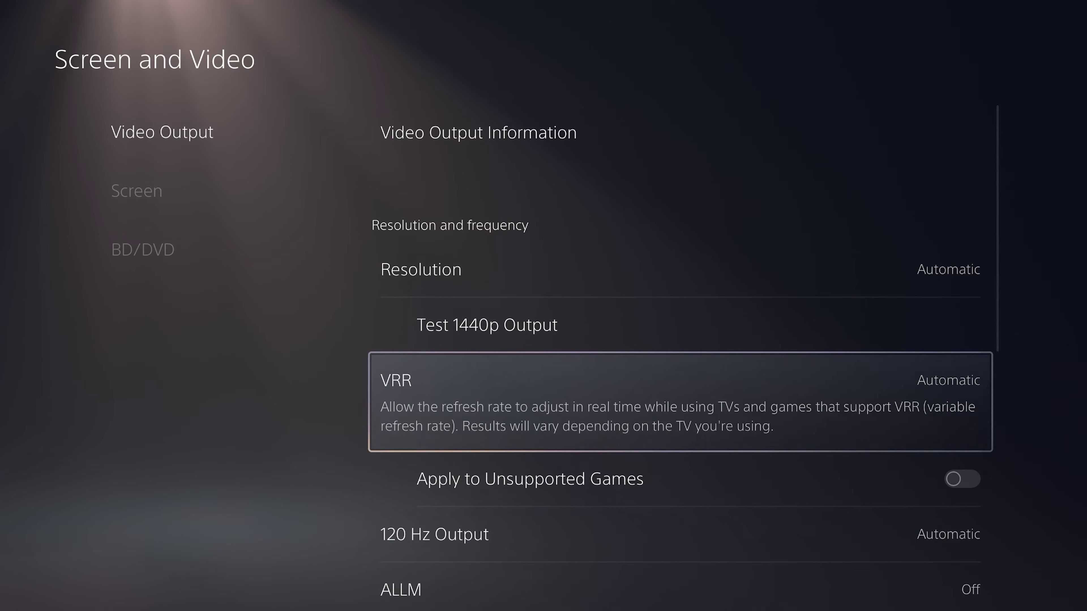
Keep VRR on Automatic and switch Apply to Unsupported Games on, then back off
key(Return)
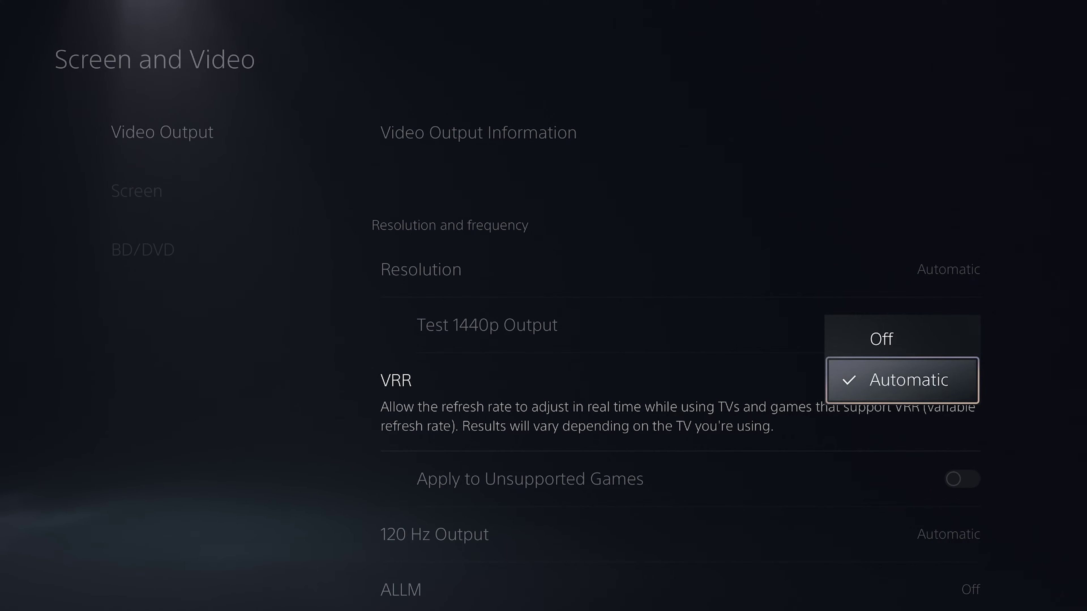
key(Return)
key(Down)
key(Return)
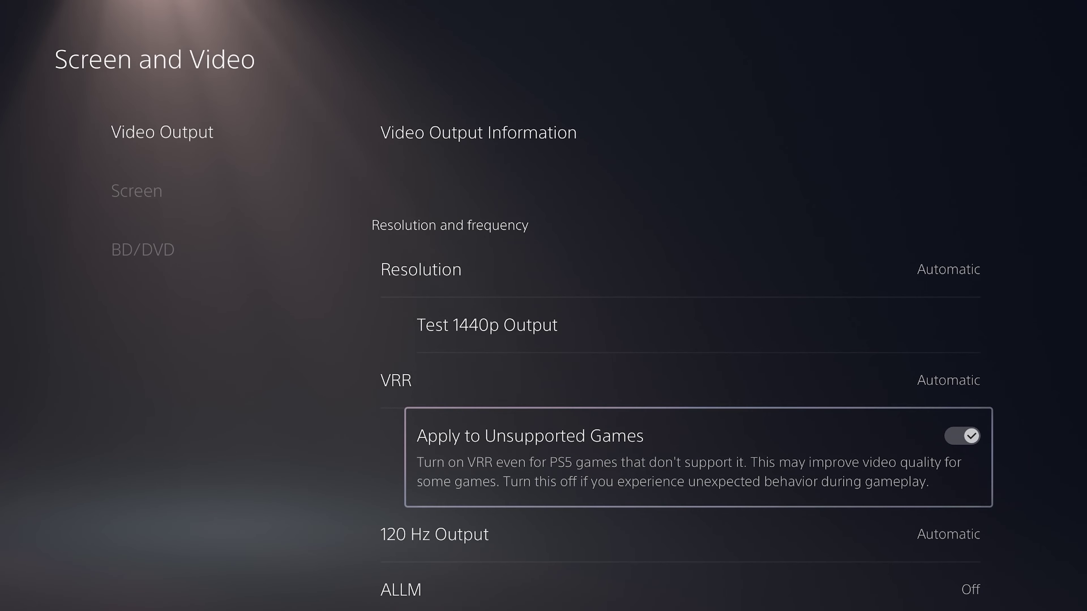
key(Return)
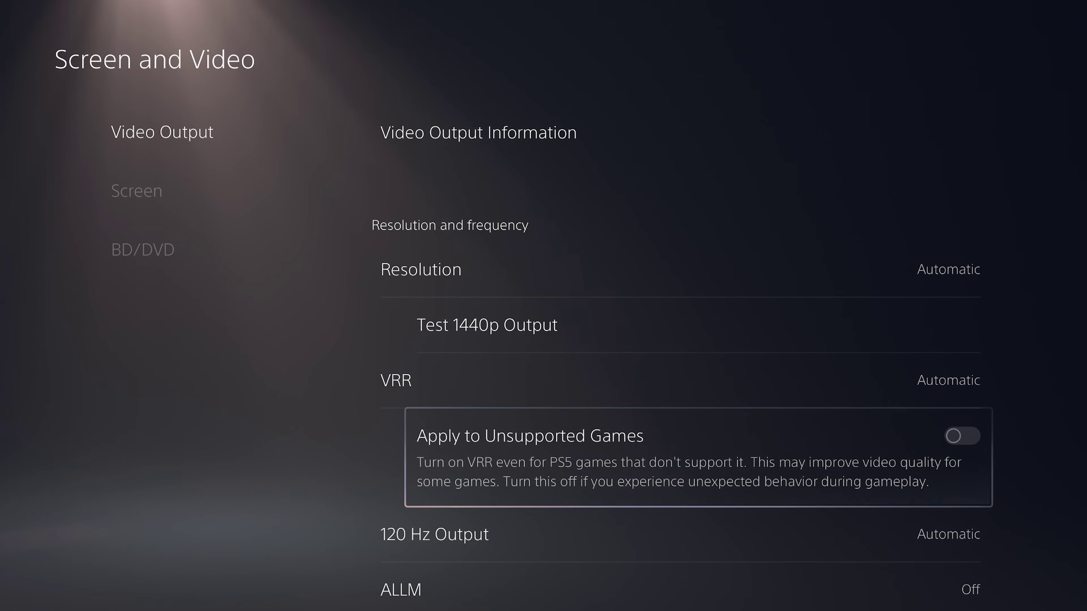
key(Down)
key(Down)
key(Down)
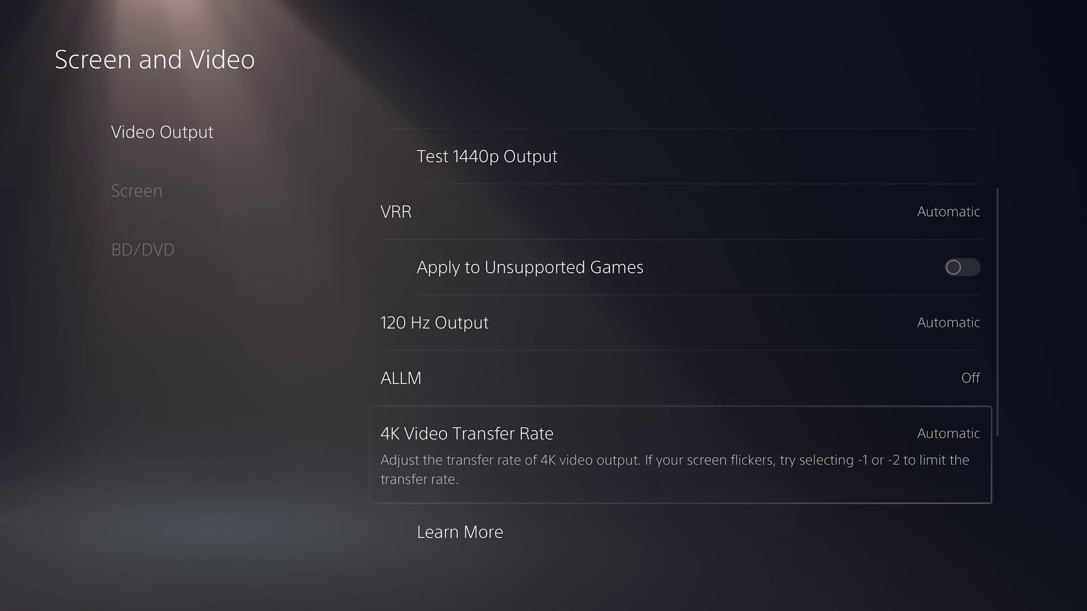
Keep 120 Hz Output on Automatic
key(Up)
key(Up)
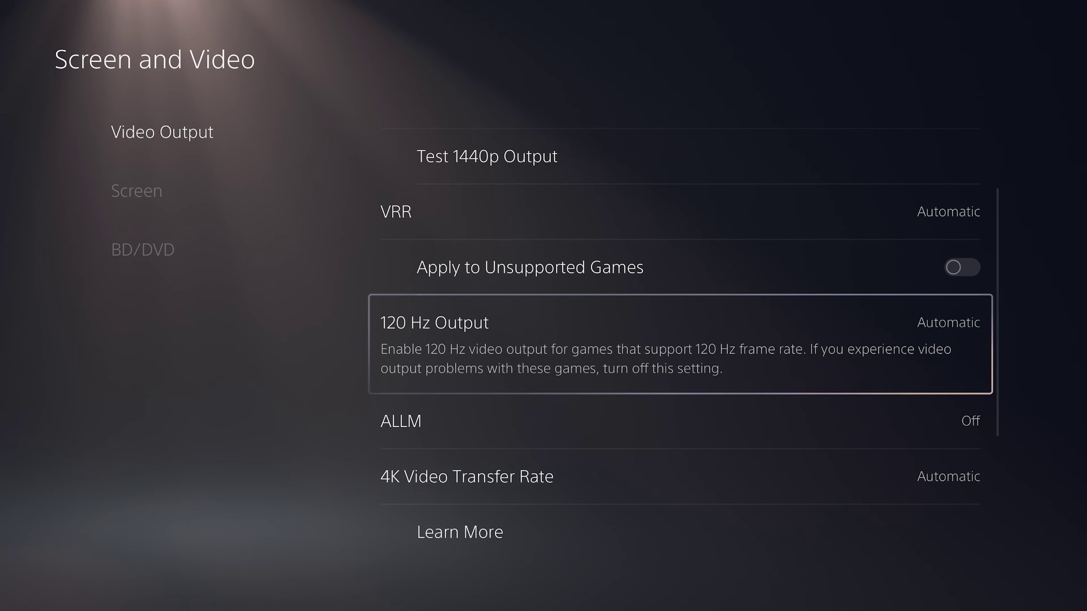
key(Return)
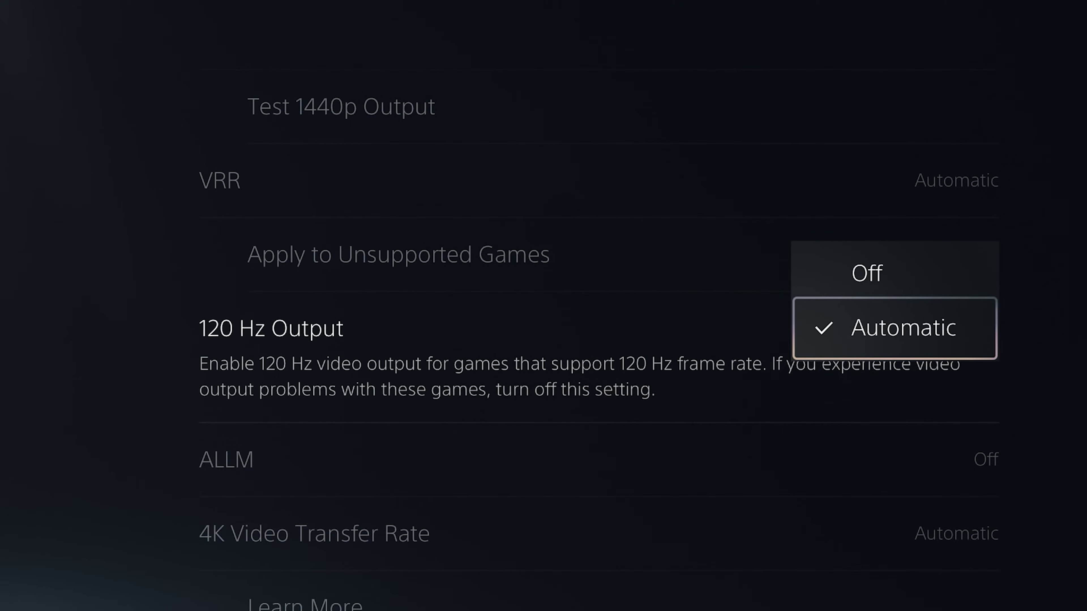
key(Return)
Try ALLM on Automatic, dismiss the TV-unsupported notice, leaving ALLM Off
key(Down)
key(Return)
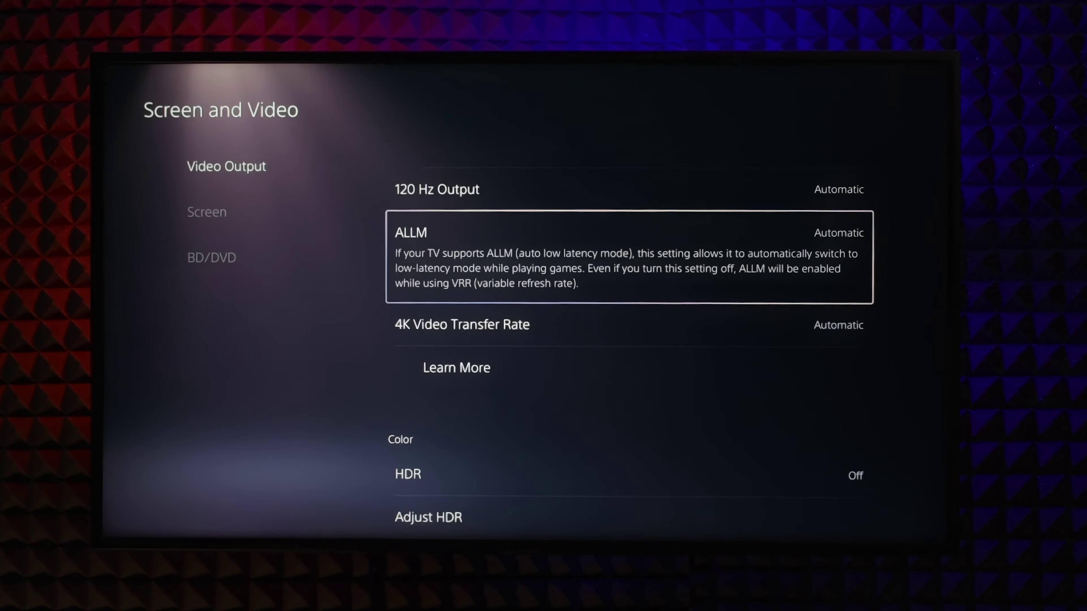
key(Return)
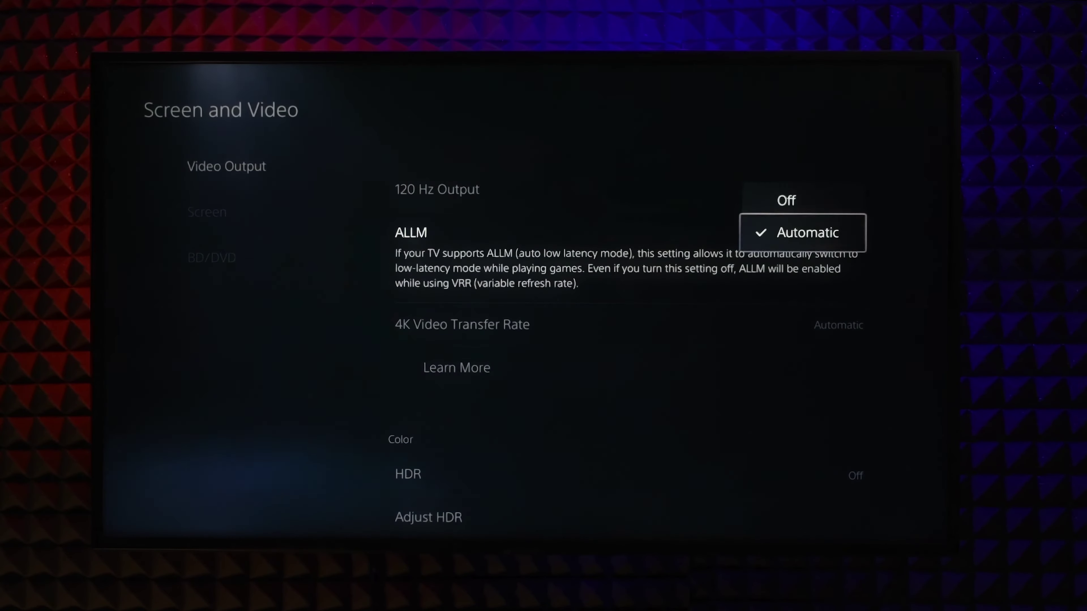
key(Return)
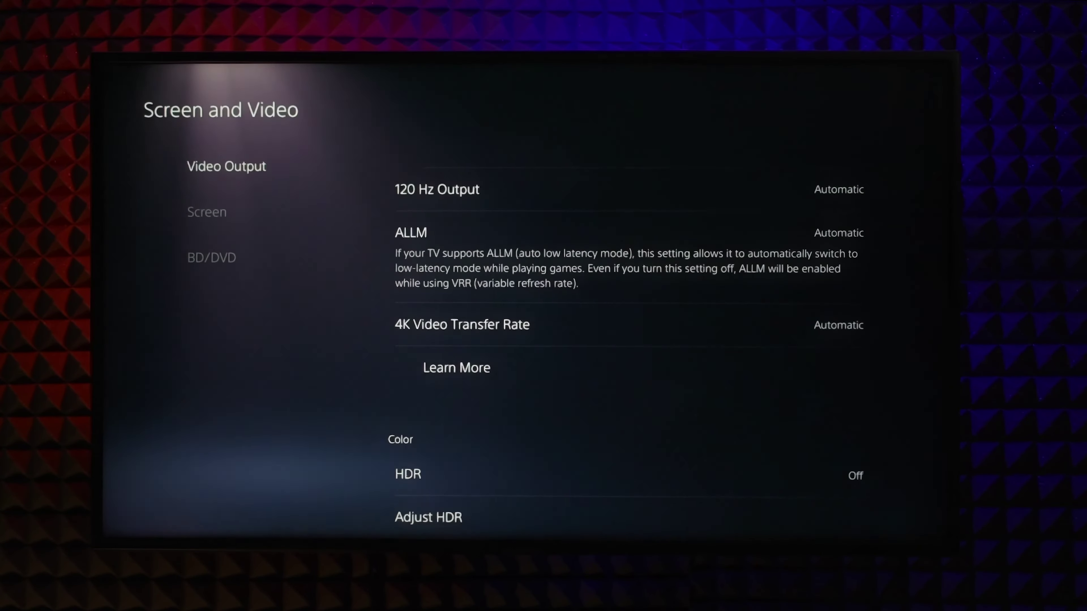
key(Return)
key(Return)
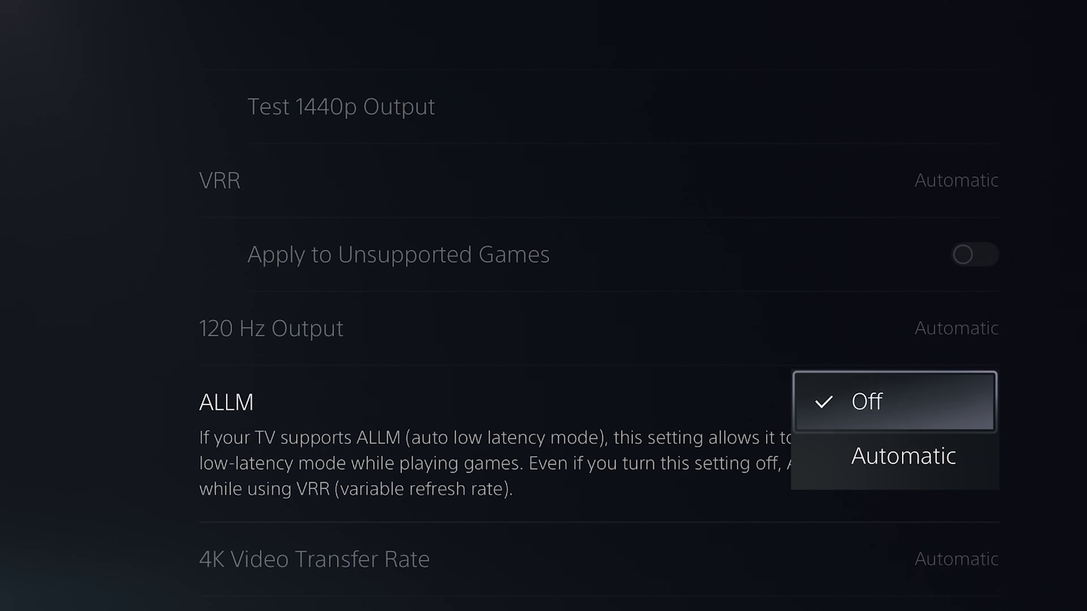
key(Down)
key(Return)
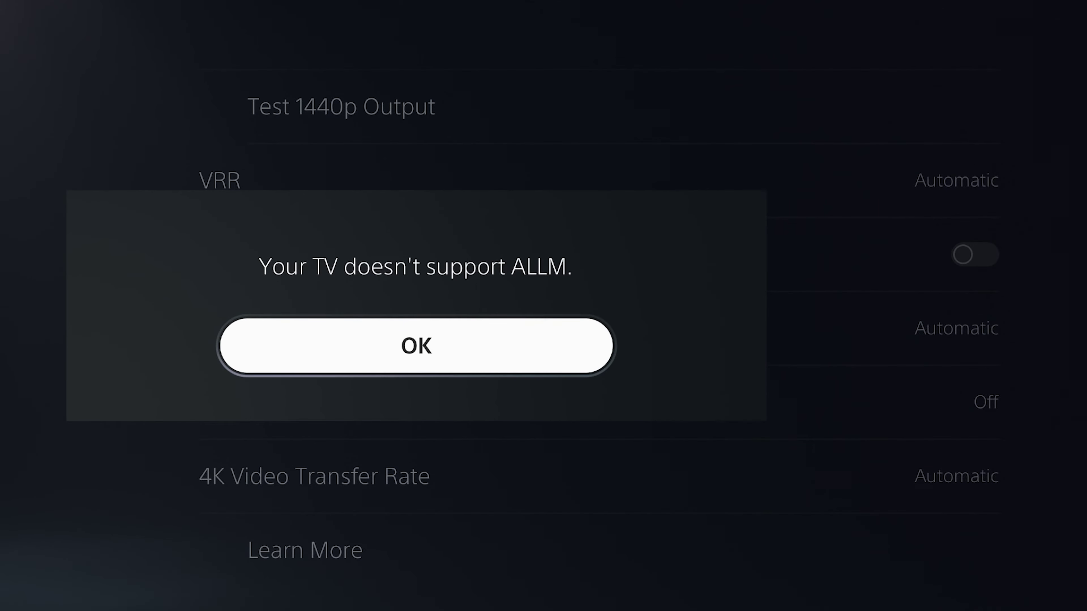
key(Return)
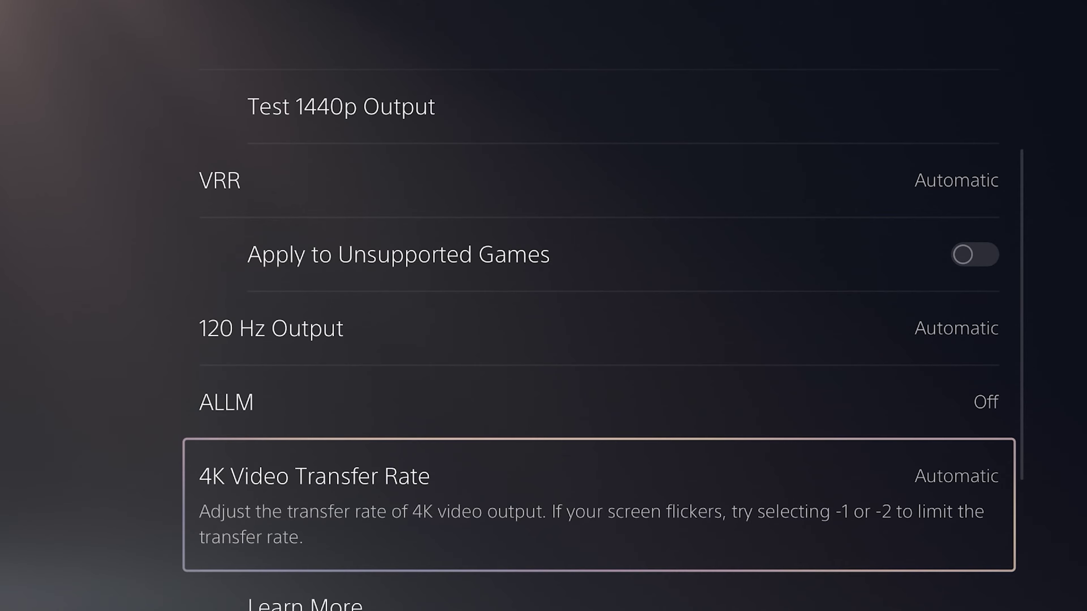
Try 4K Video Transfer Rate at -1, then settle on -2
key(Return)
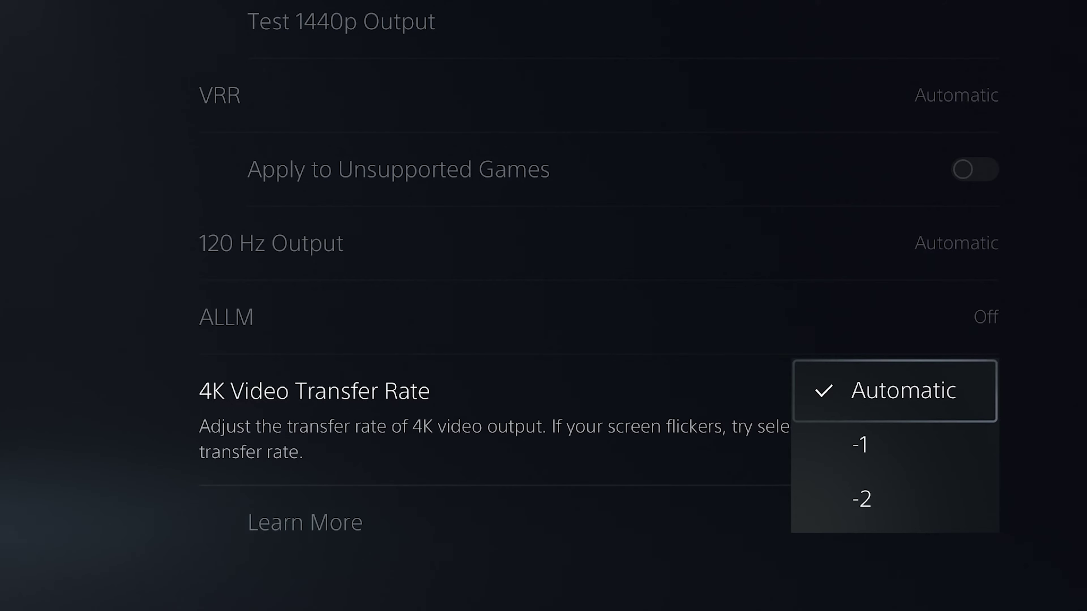
key(Down)
key(Return)
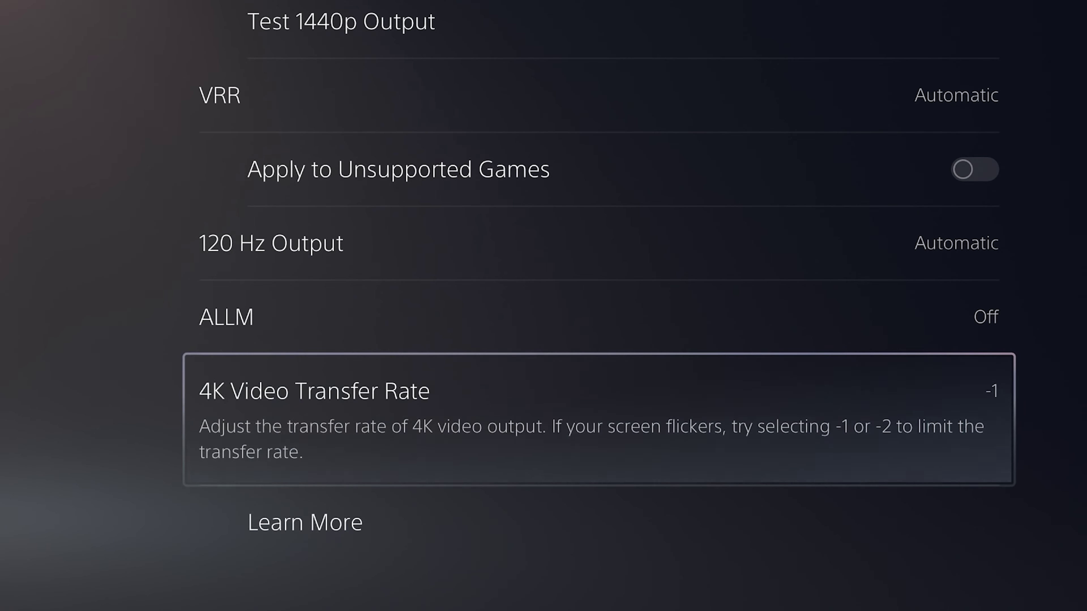
key(Return)
key(Down)
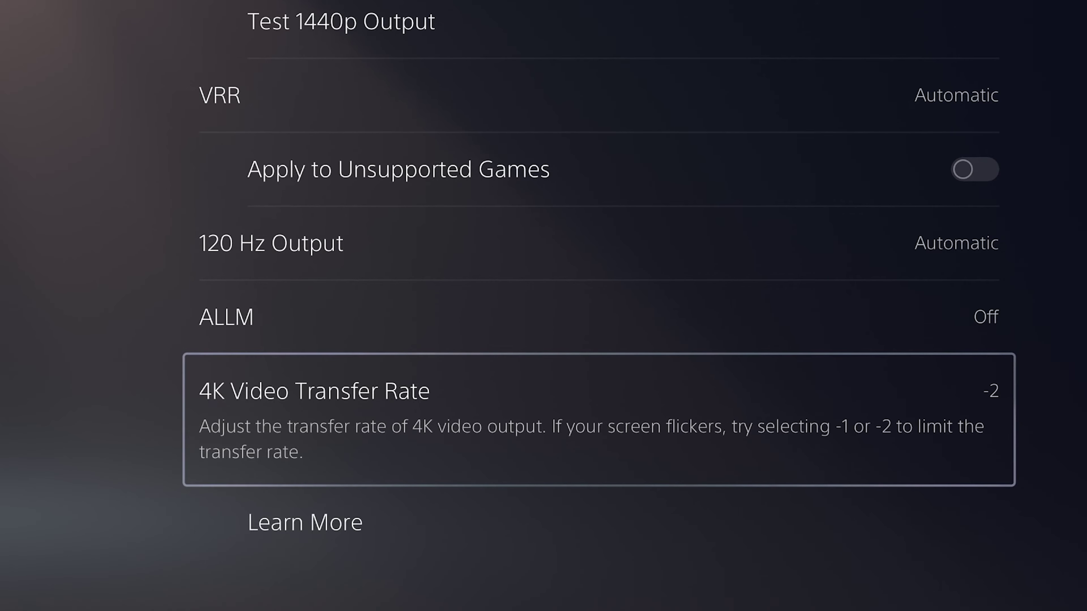
key(Return)
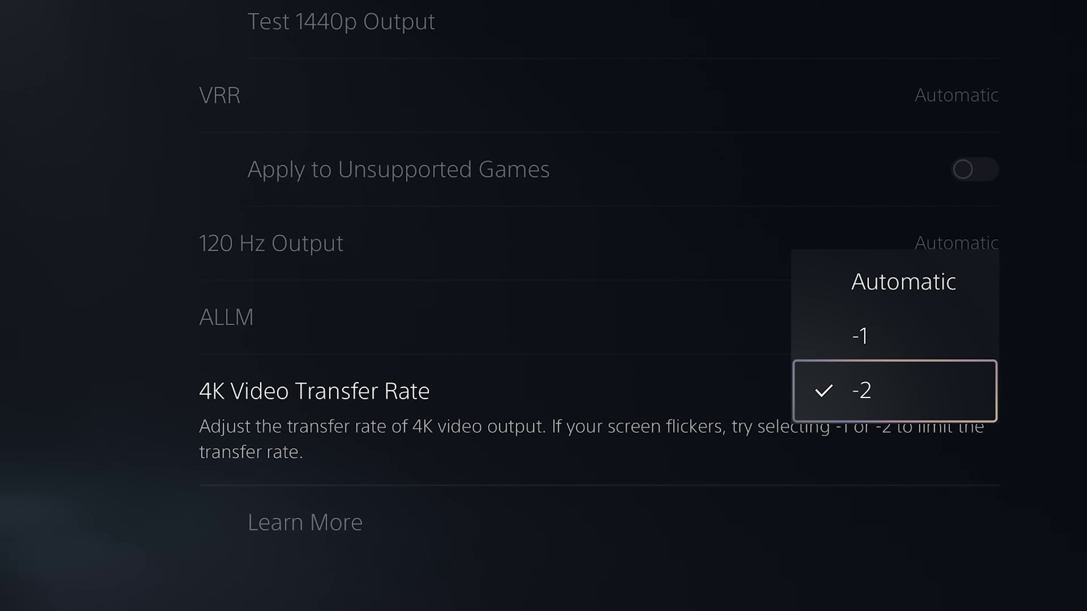
key(Up)
key(Up)
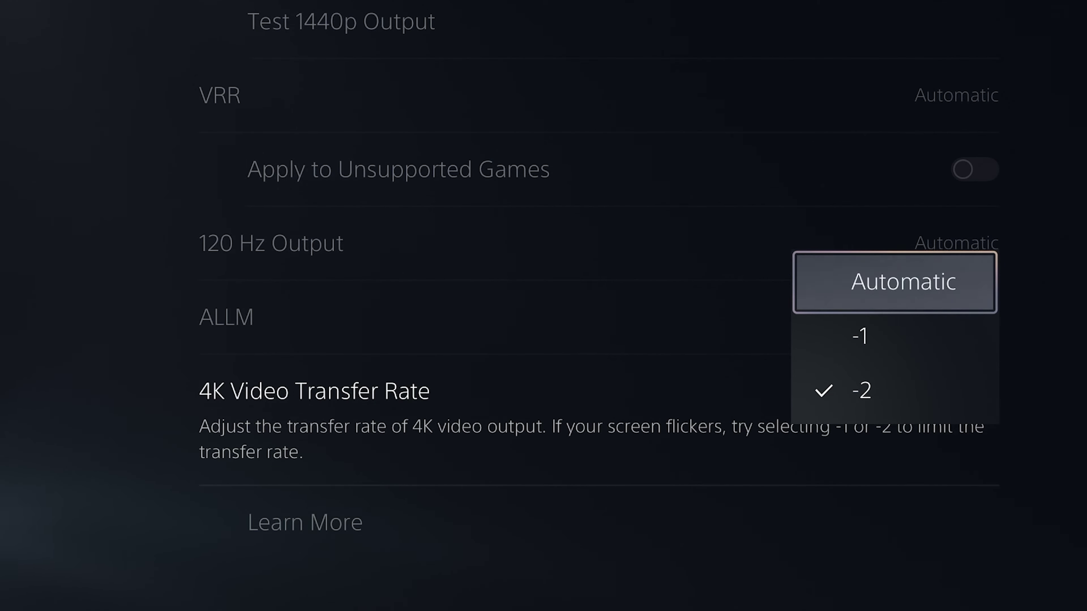
key(Down)
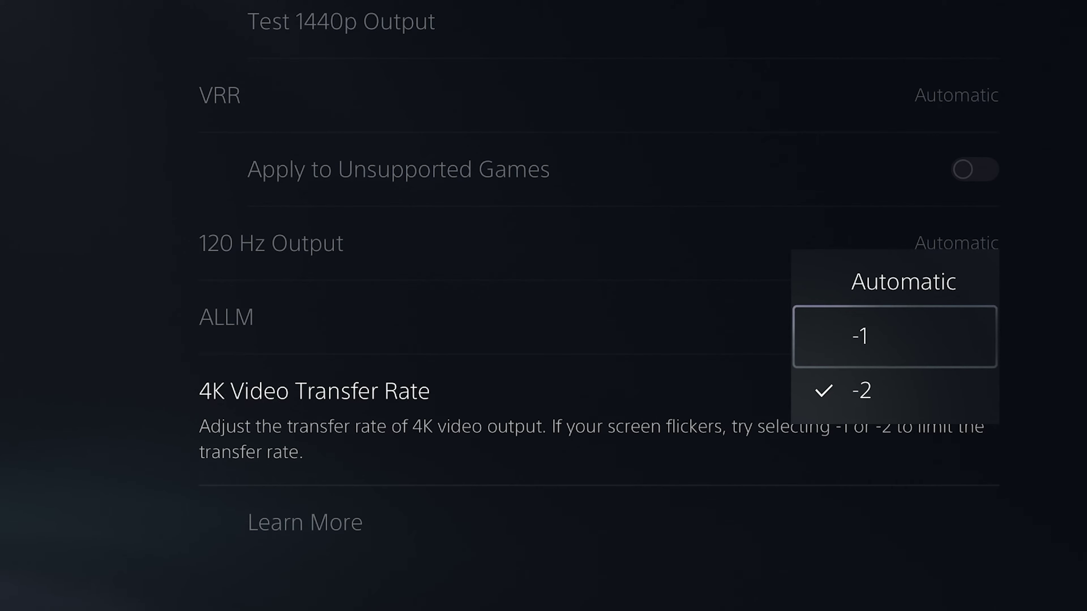
key(Down)
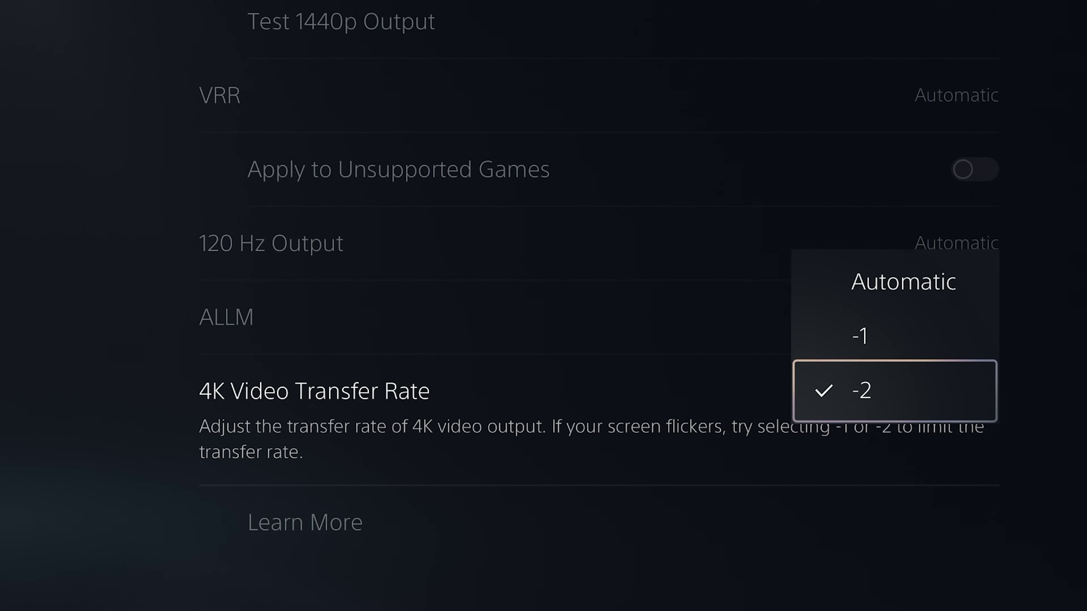
key(Return)
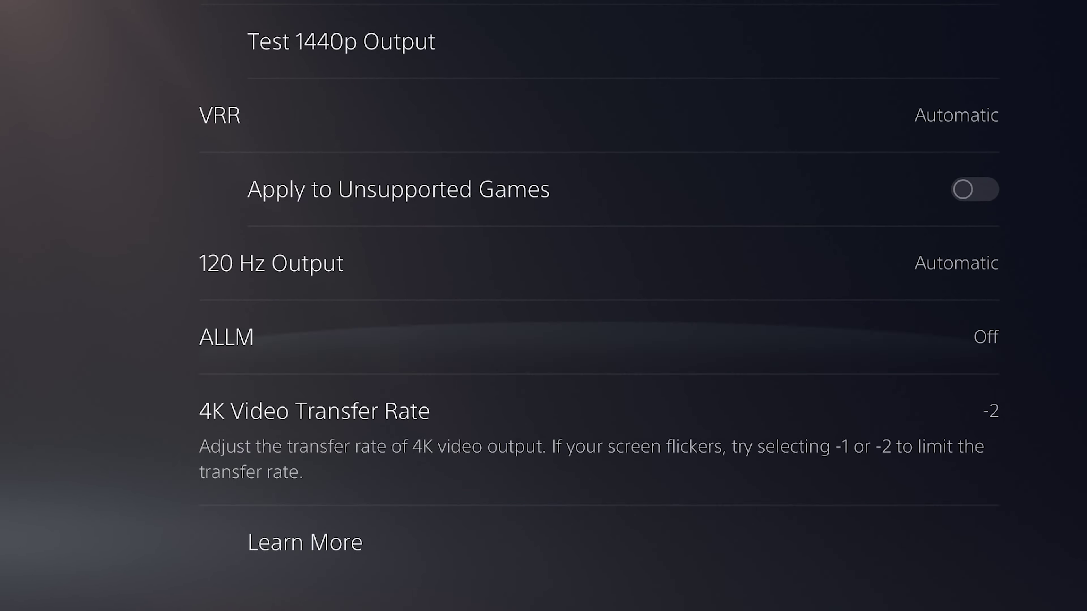
Open Video Output Information to check the signal's YUV420 color format
scroll(544, 306, up, 3)
key(Up)
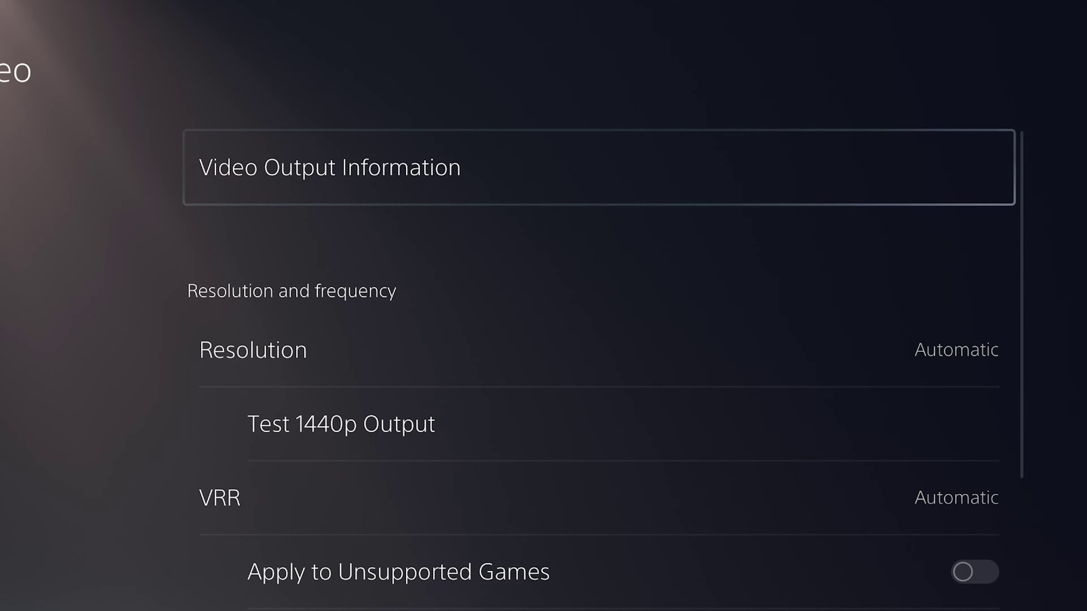
key(Return)
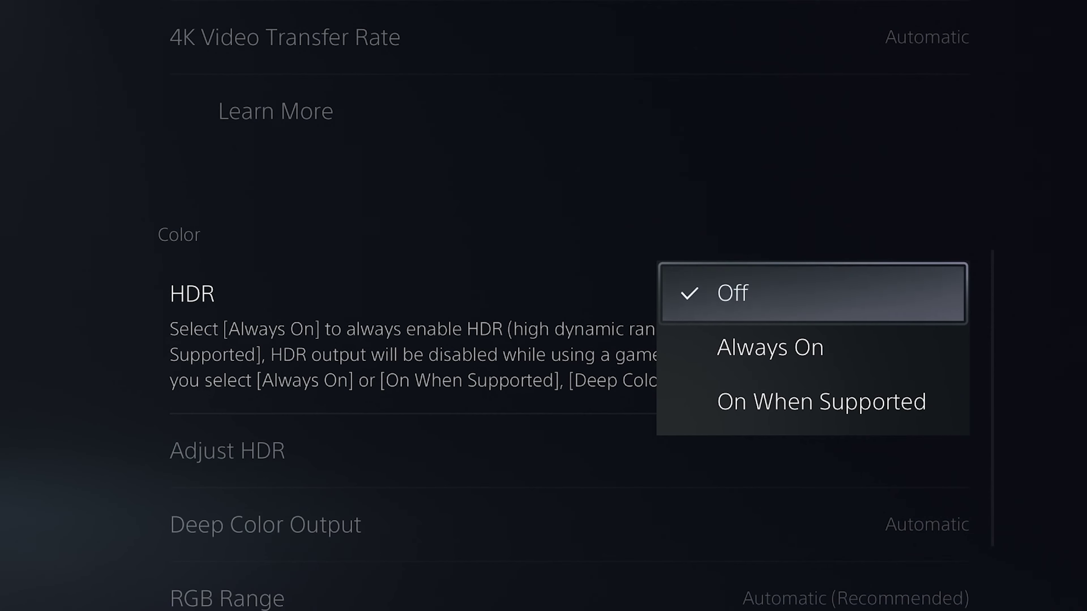
Cycle the HDR dropdown through Off, Always On and On When Supported
key(Down)
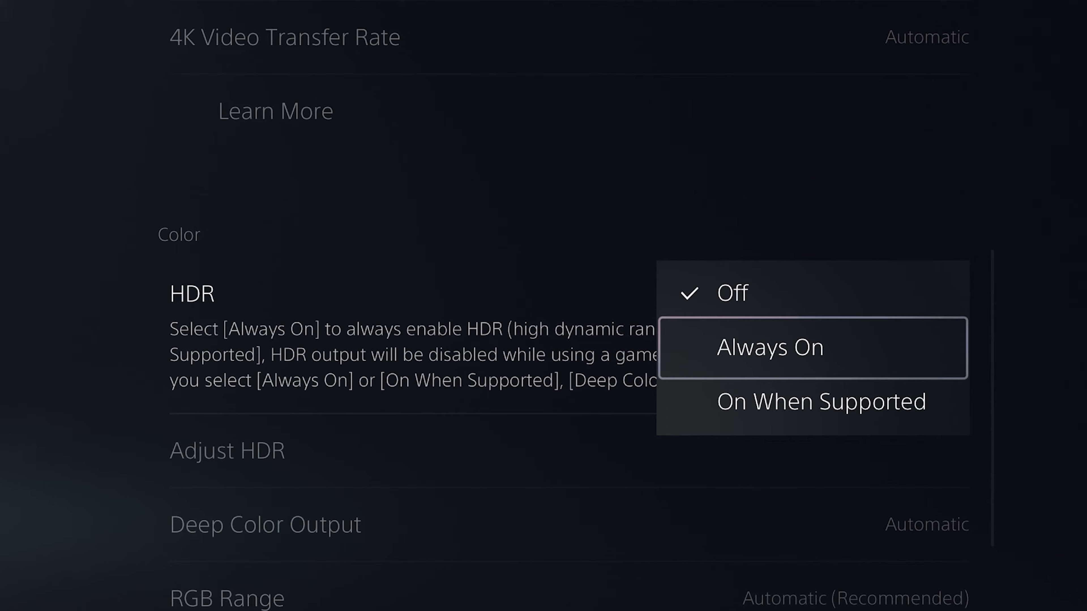
key(Down)
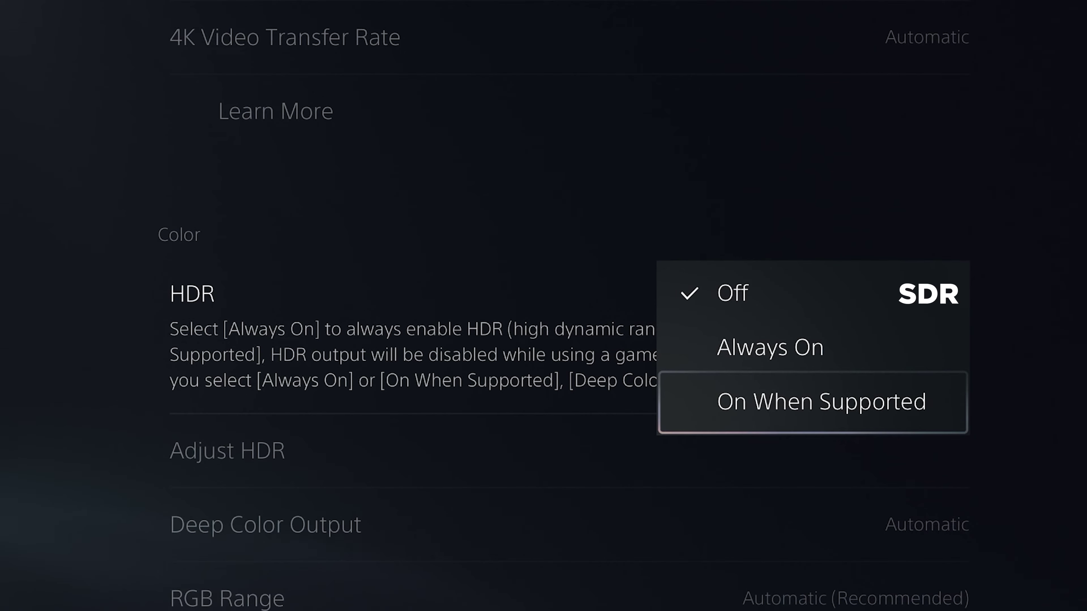
key(Down)
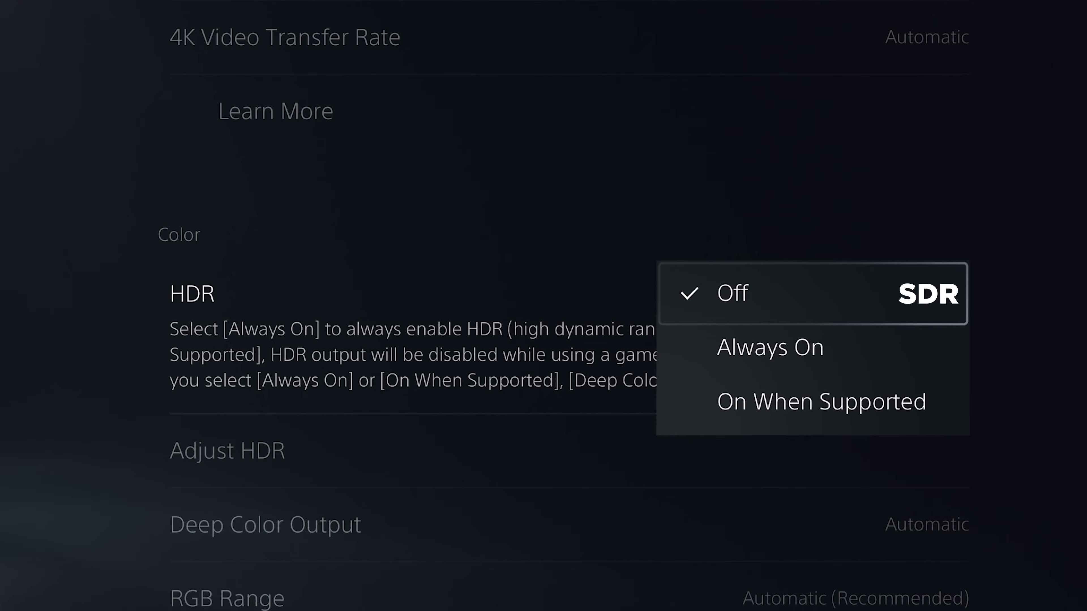
key(Down)
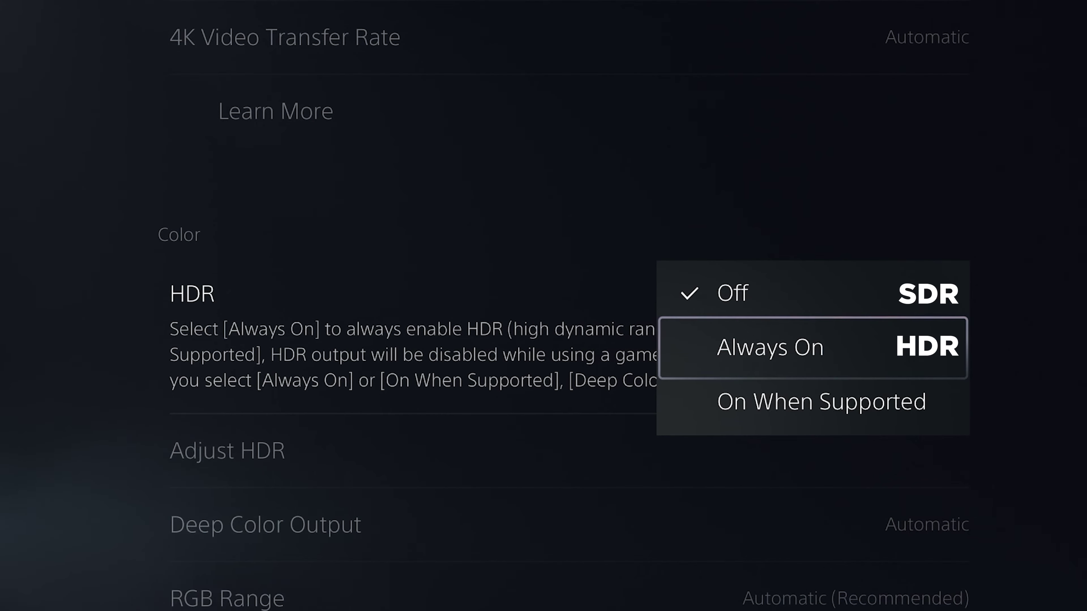
key(Down)
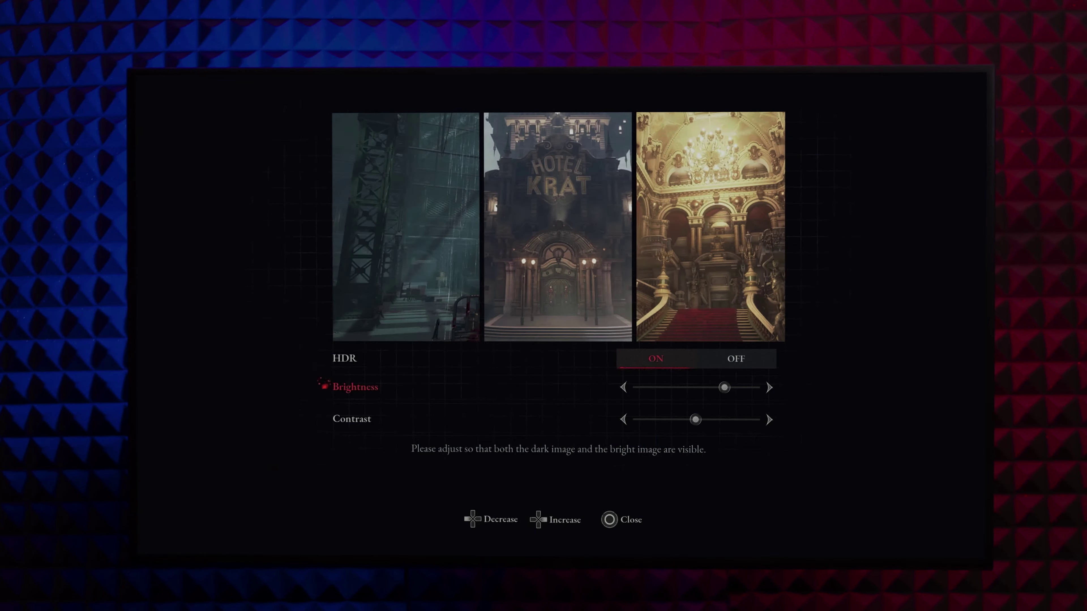
Lower Lies of P's HDR brightness, fine-tune contrast, then return to PS5 Screen and Video settings
key(Left)
key(Left)
key(Left)
key(Down)
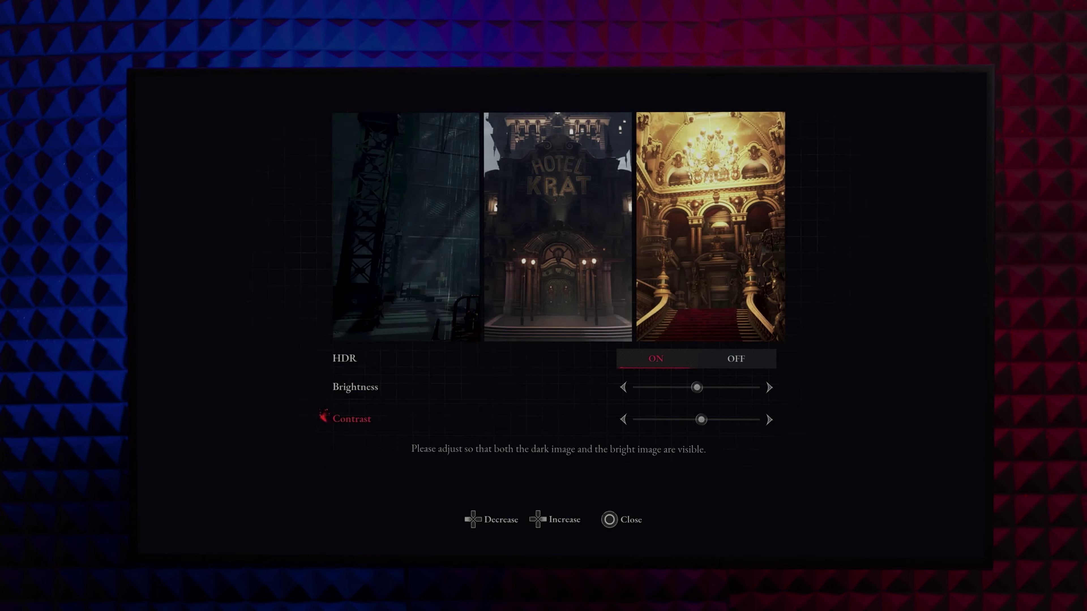
key(Right)
key(Right)
key(Right)
key(Right)
key(Right)
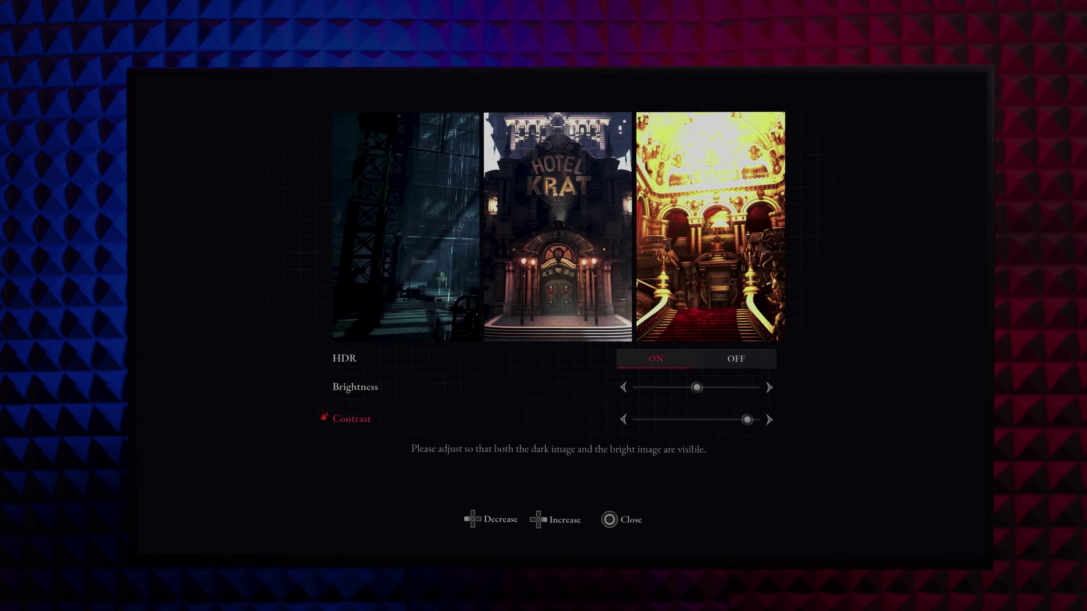
key(Left)
key(Left)
key(Left)
key(Left)
key(Left)
key(Left)
key(Left)
key(Right)
key(Right)
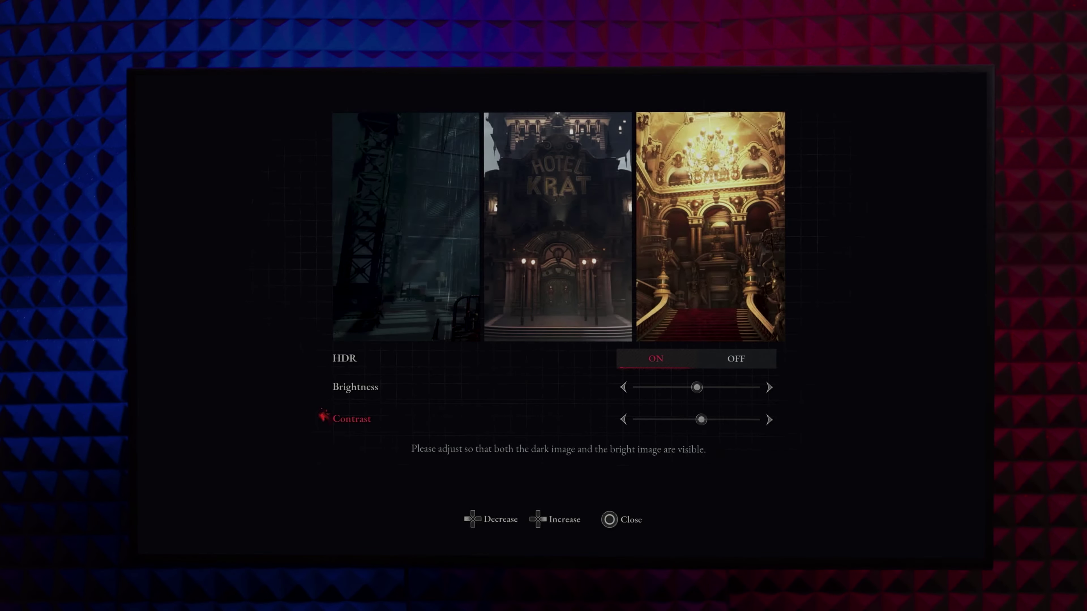
key(Left)
key(Left)
key(Left)
key(Left)
key(Left)
key(Left)
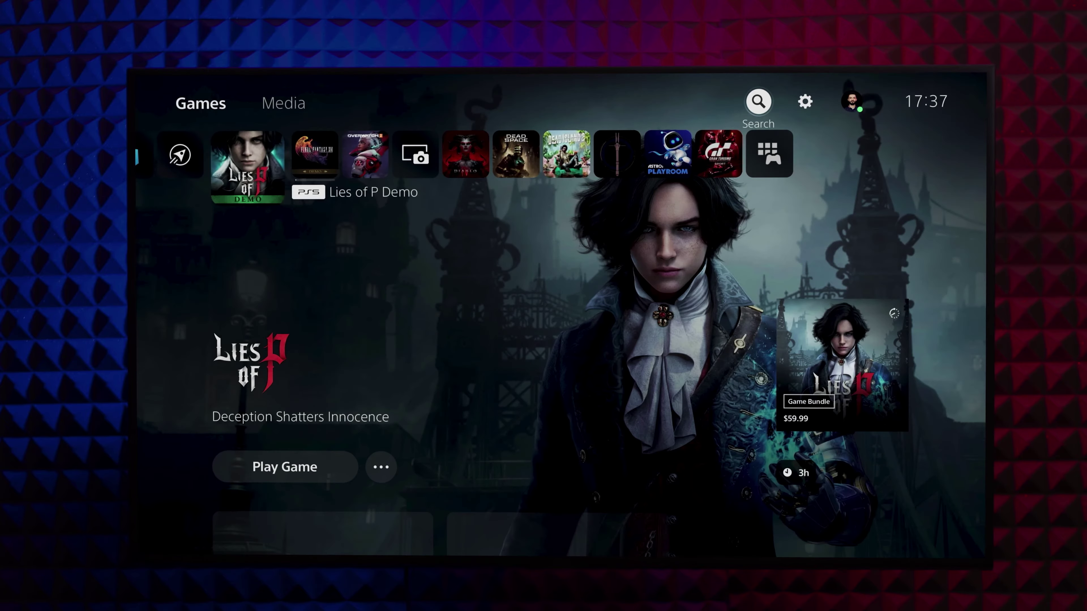
key(Right)
key(Return)
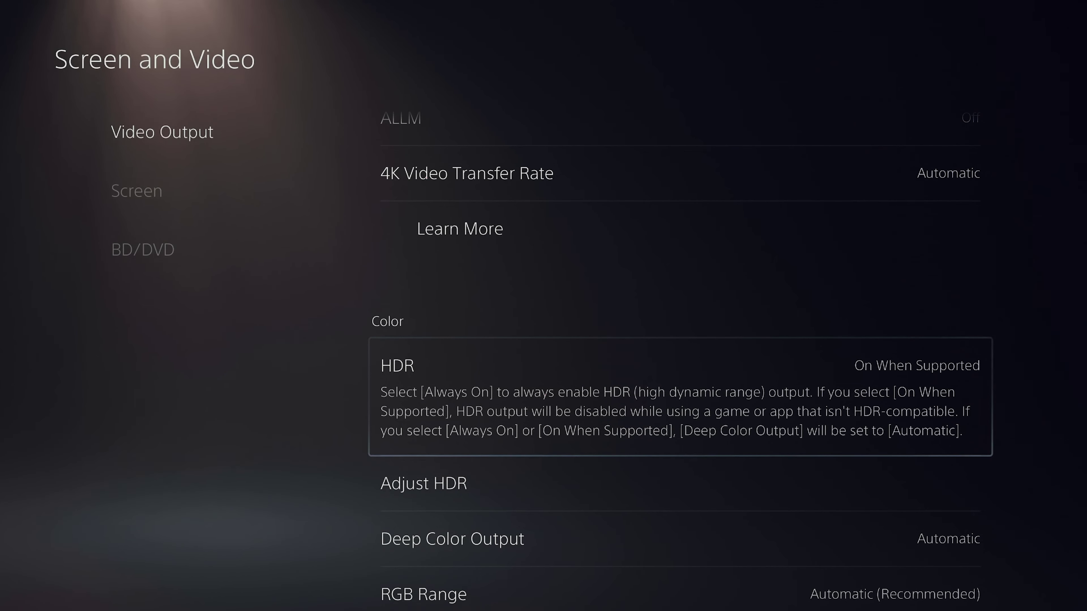
View the Video Output Information page and return to Screen and Video
key(Up)
key(Up)
key(Up)
key(Up)
key(Up)
key(Up)
key(Up)
key(Up)
key(Up)
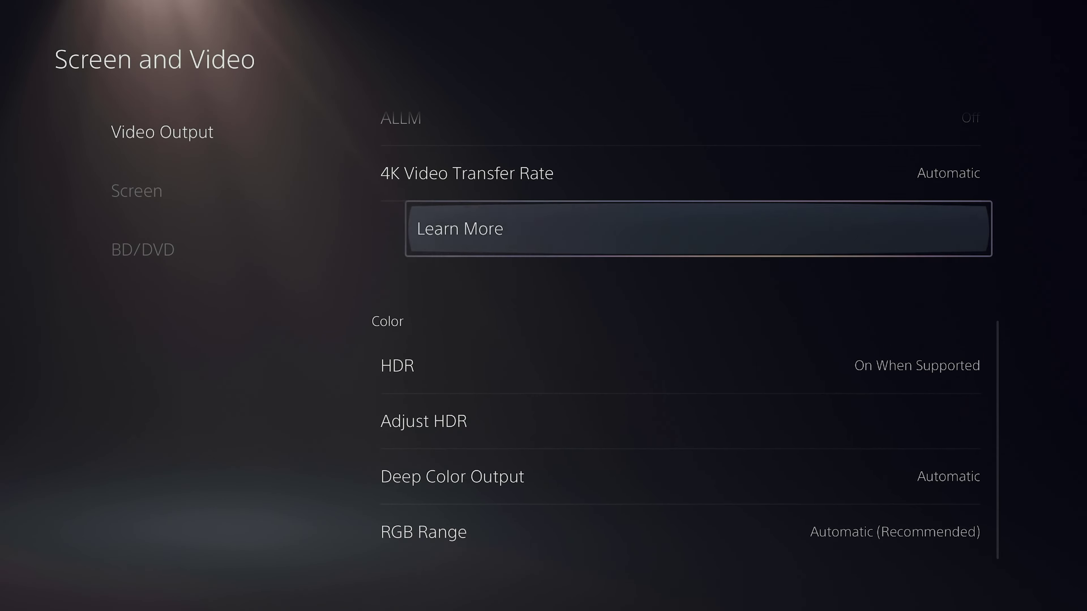
key(Return)
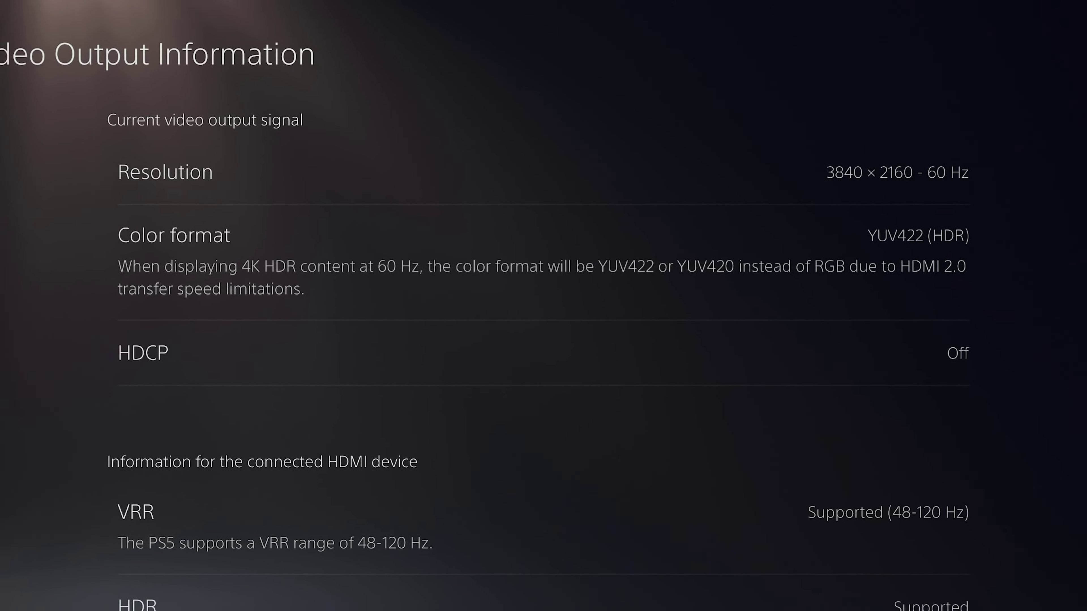
key(Escape)
Change the resolution to 1440p, accept HDR turning off, and acknowledge the passed output test
key(Down)
key(Return)
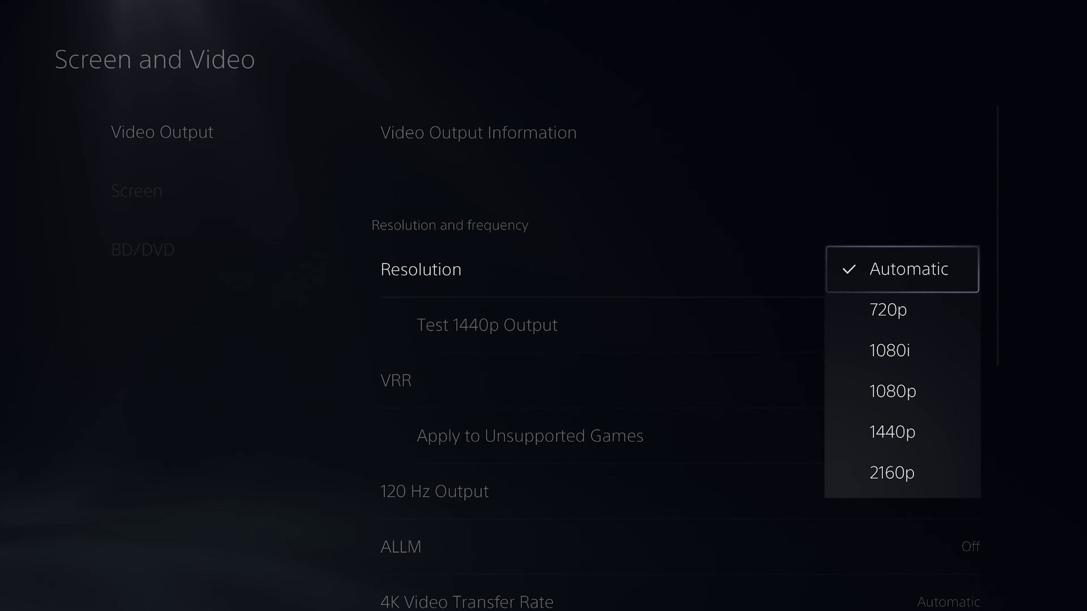
key(Down)
key(Down)
key(Down)
key(Down)
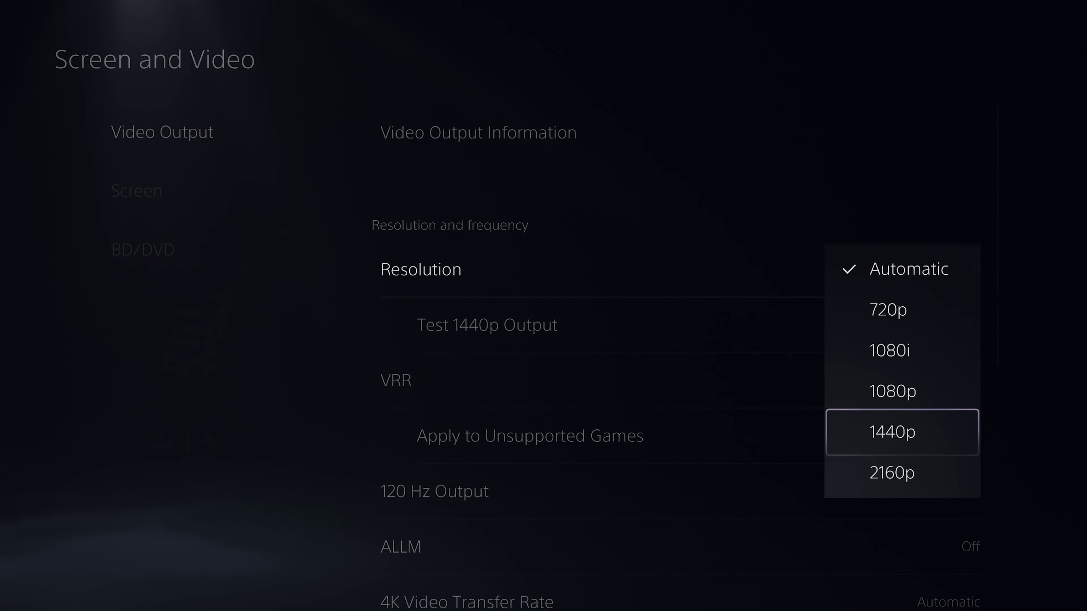
key(Return)
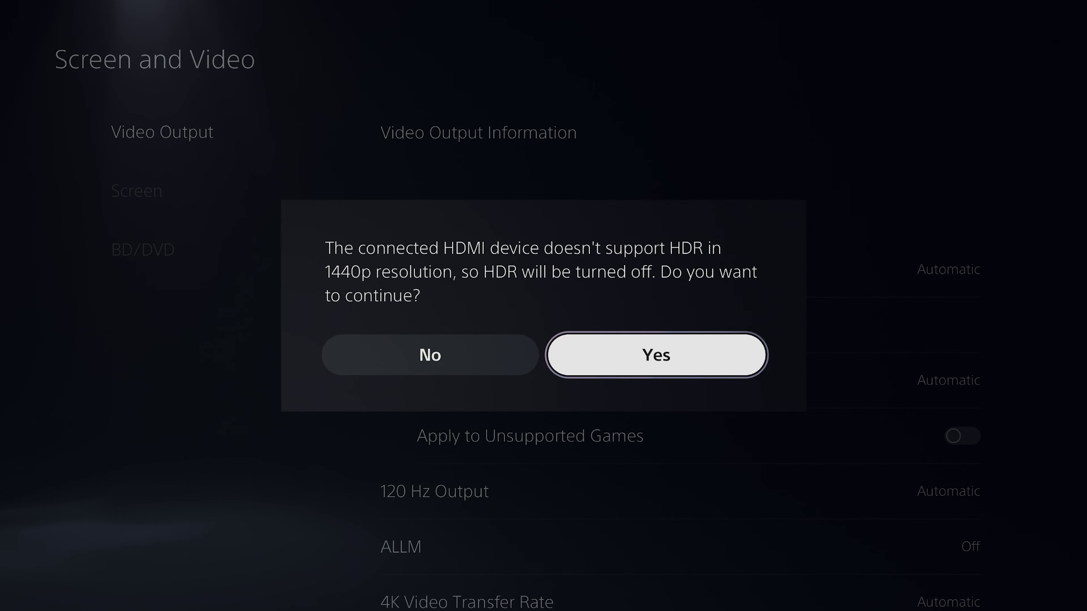
key(Return)
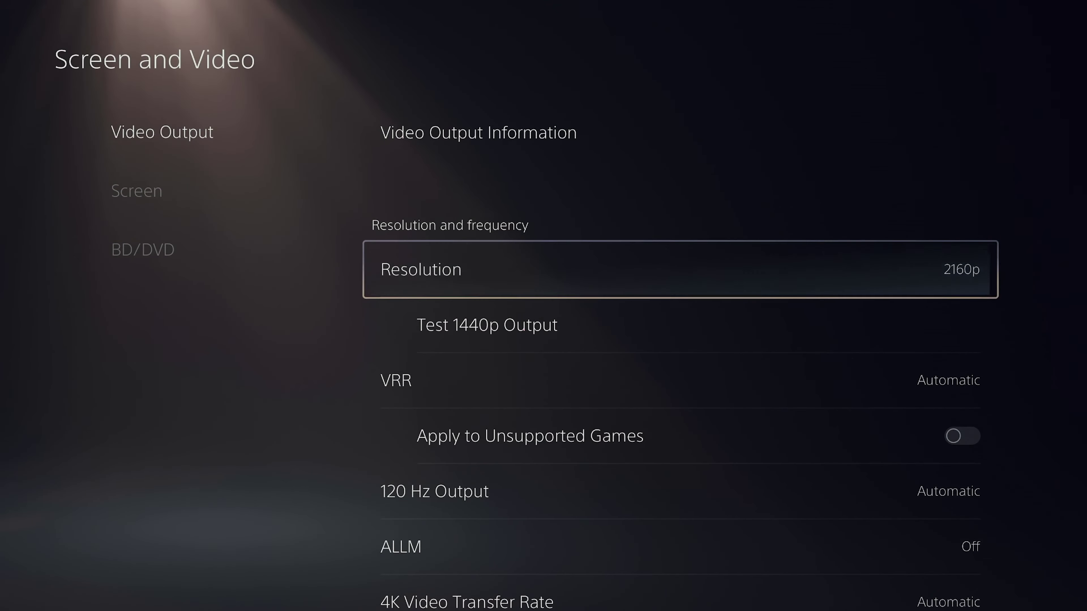
key(Return)
key(Up)
key(Return)
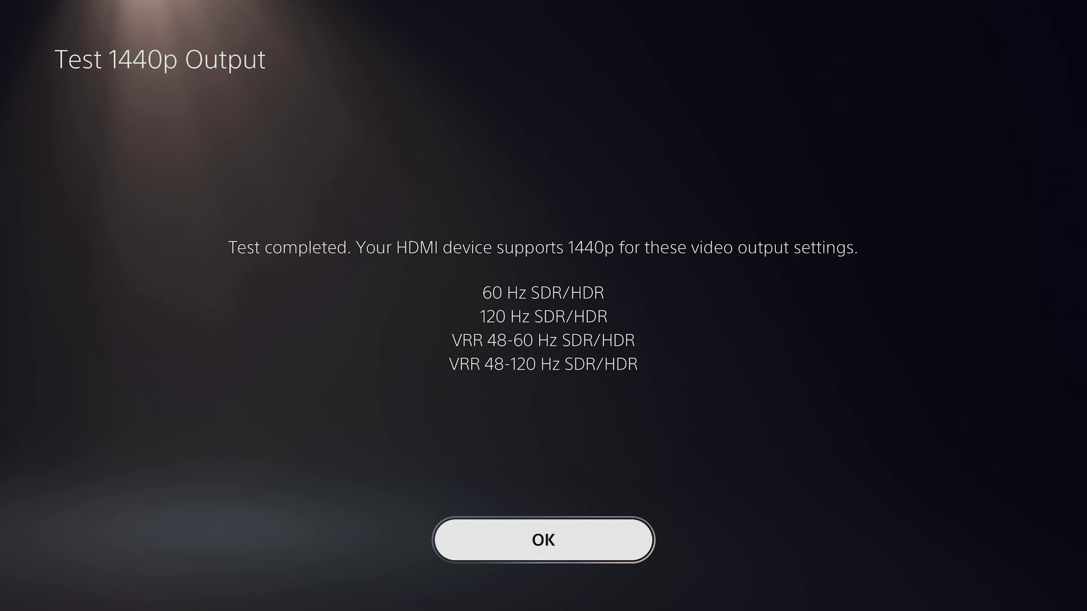
key(Return)
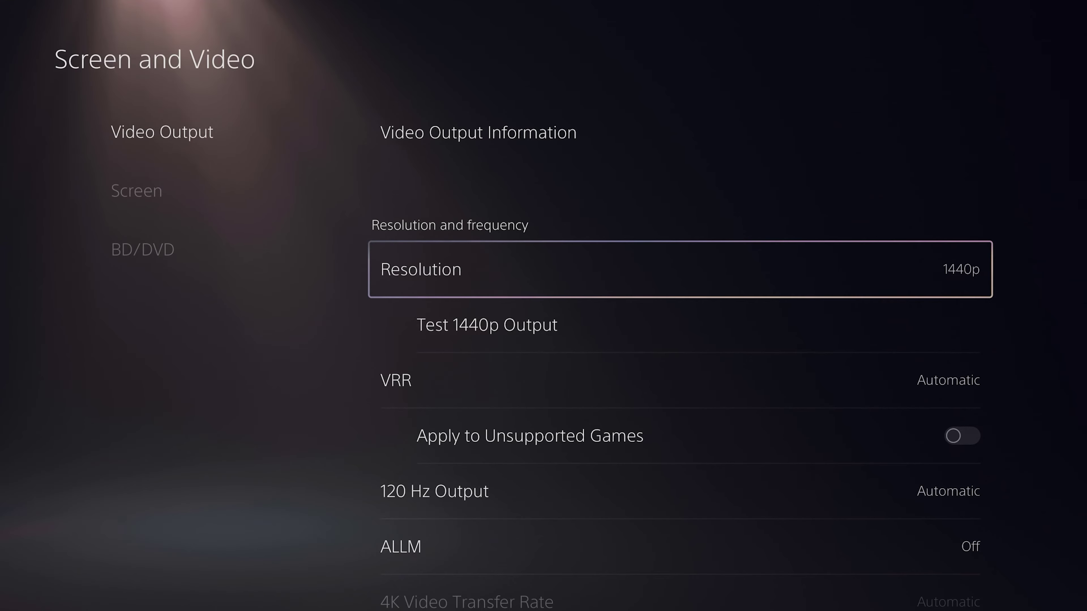
key(Up)
Open Adjust HDR, showing calibration screen 1 of 3
key(Return)
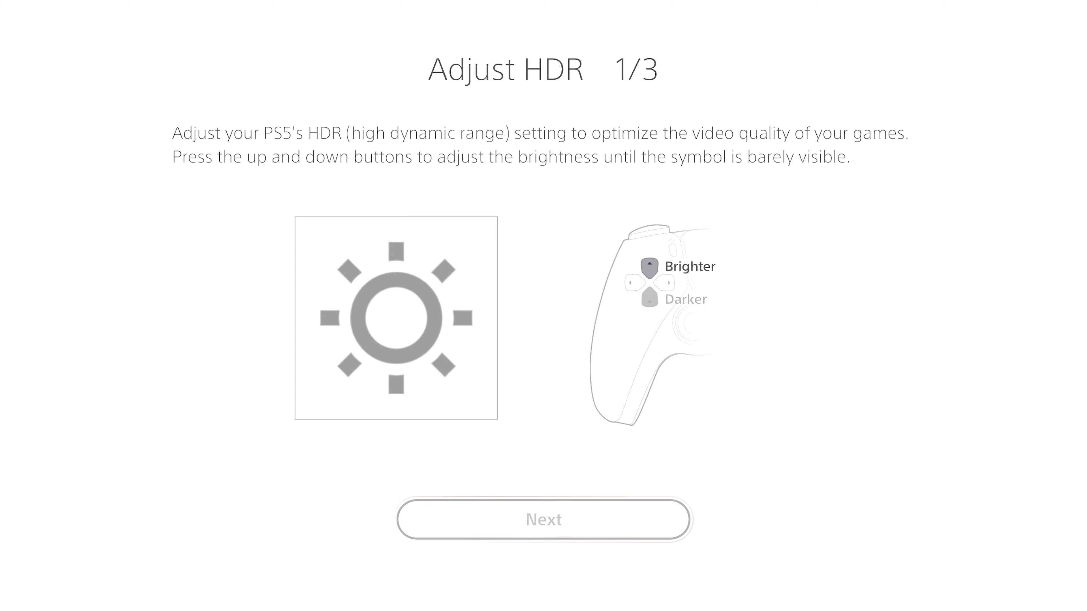
Dim the sun symbol on HDR screen 1 until it is barely visible
key(Down)
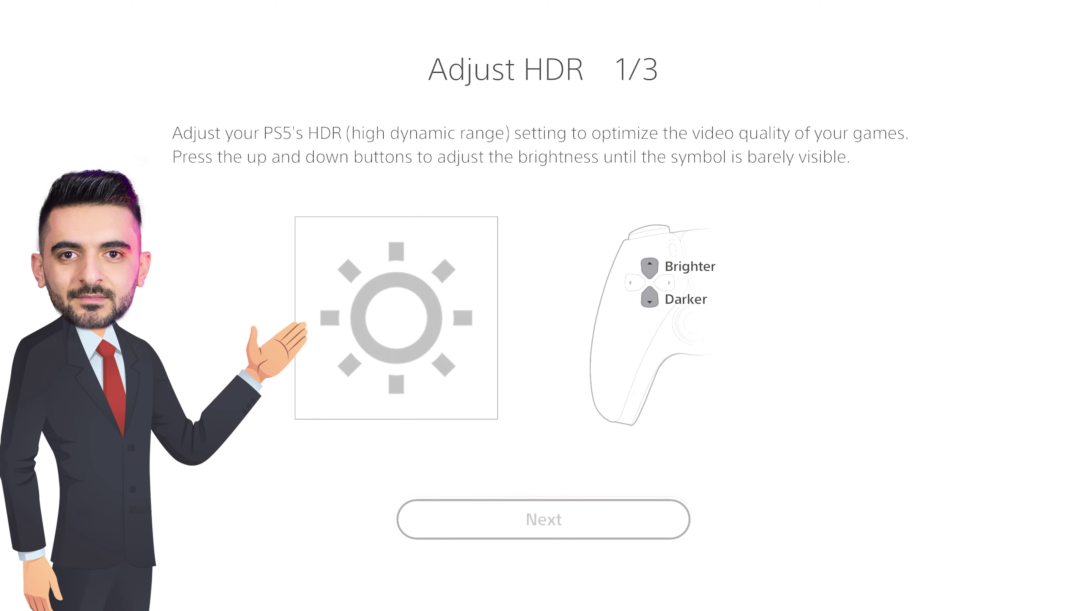
key(Down)
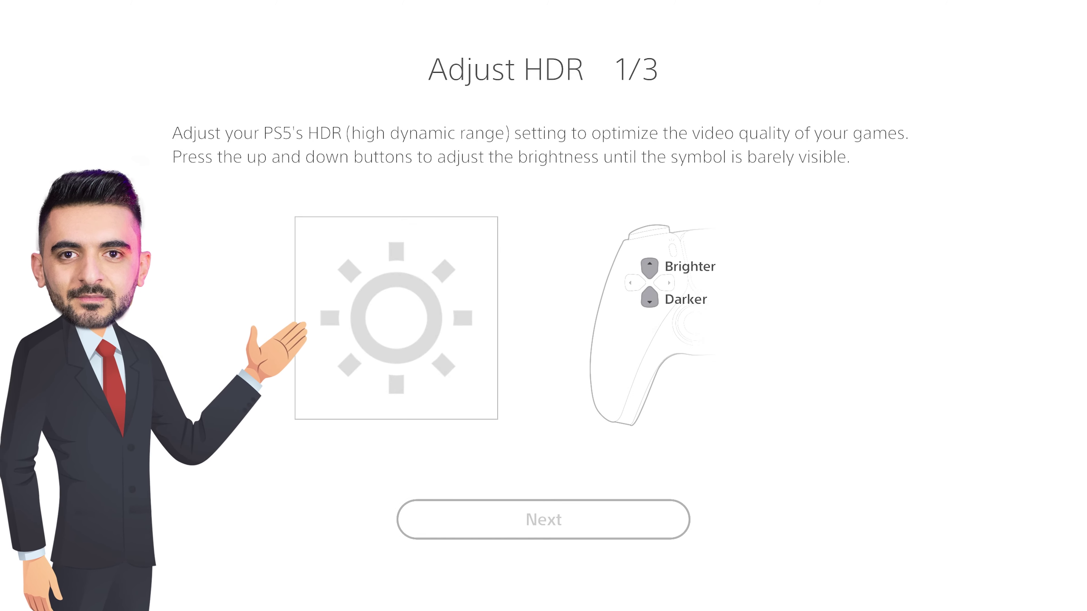
key(Down)
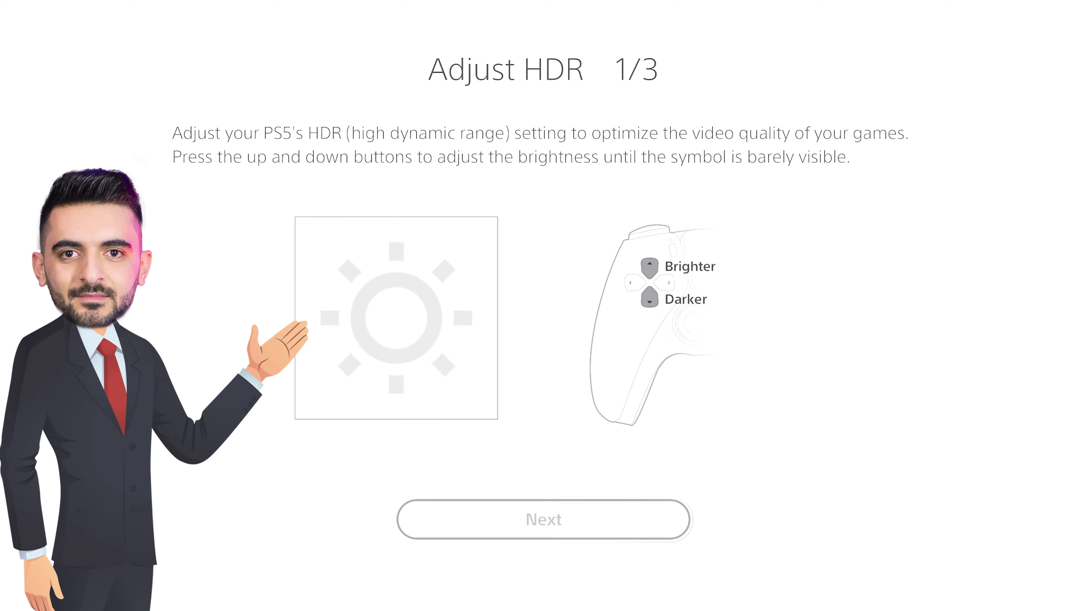
key(Down)
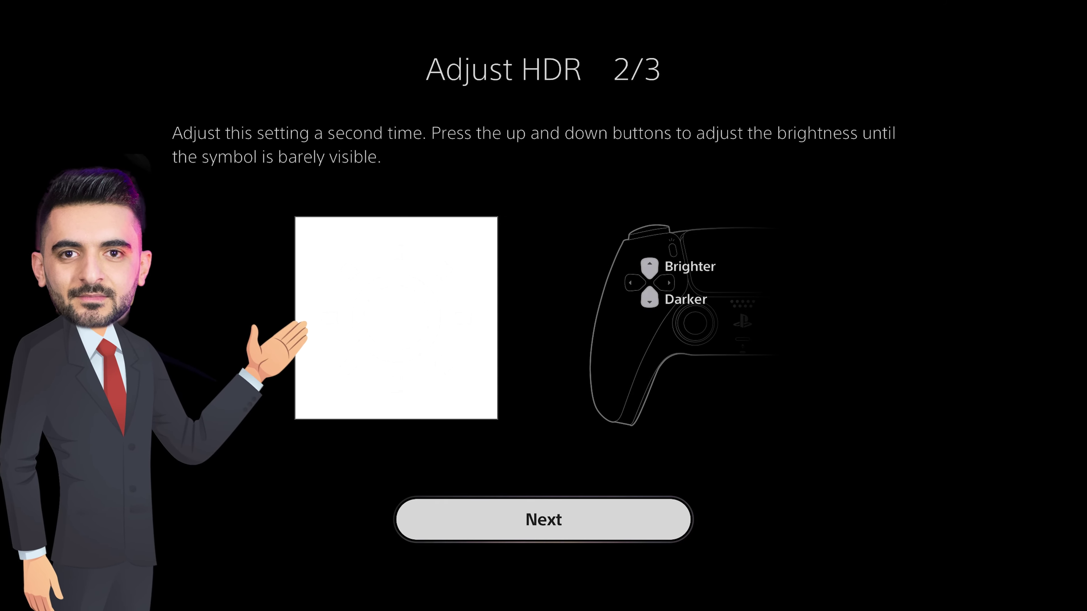
key(Down)
key(Down)
key(Down)
key(Down)
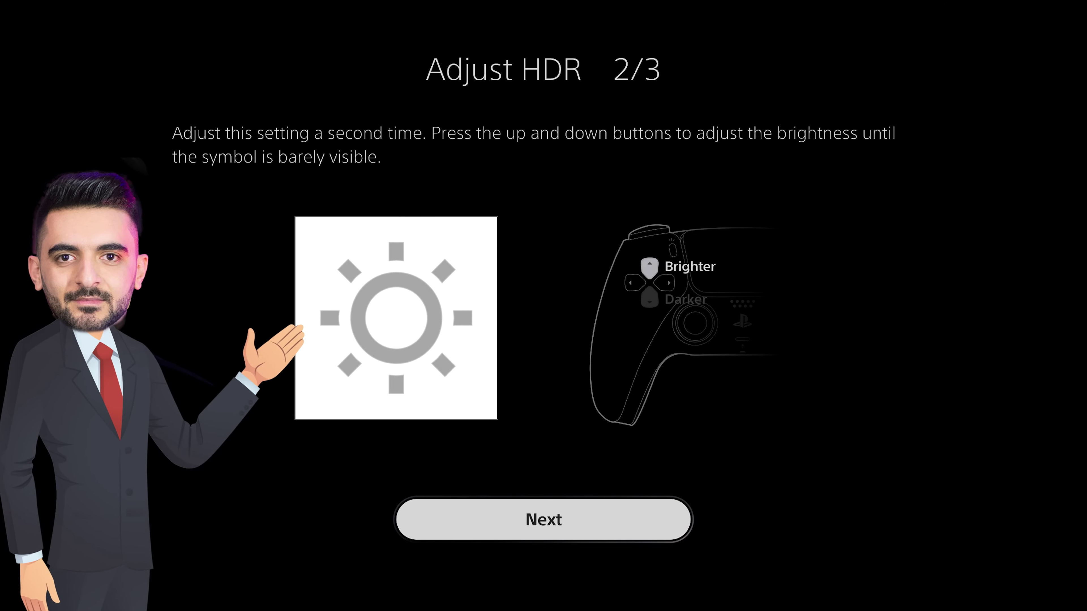
key(Up)
key(Up)
key(Up)
key(Up)
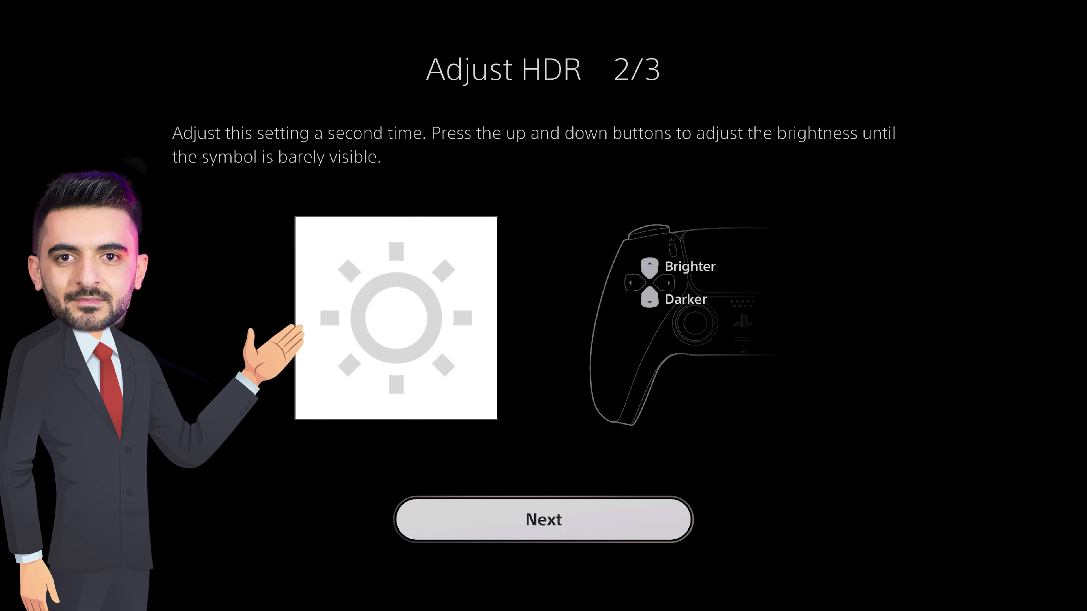
key(Up)
key(Up)
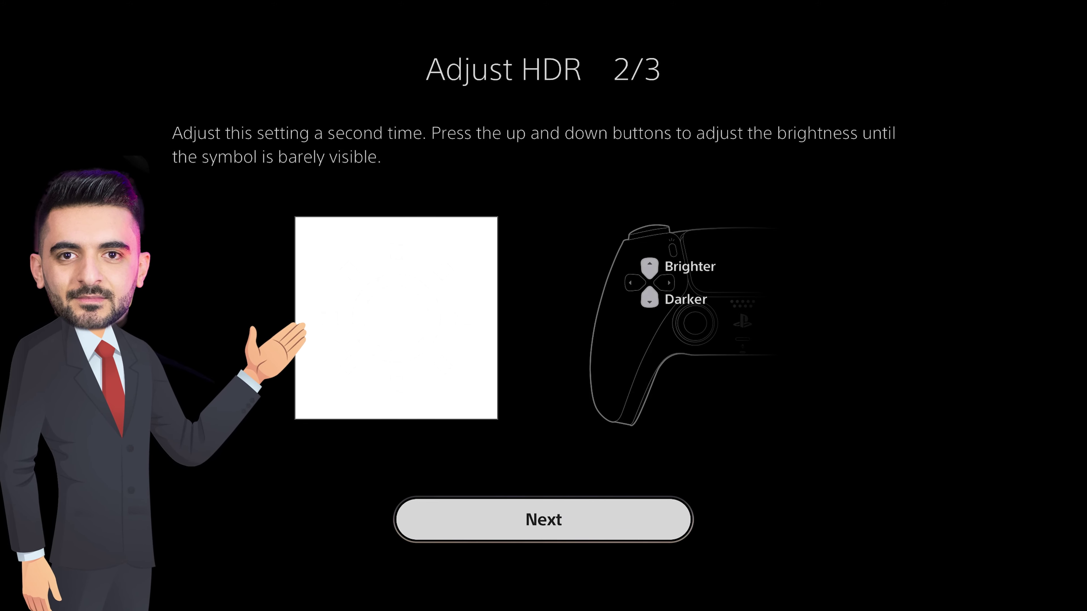
Move through the second HDR screen on to the final screen 3 of 3
key(Escape)
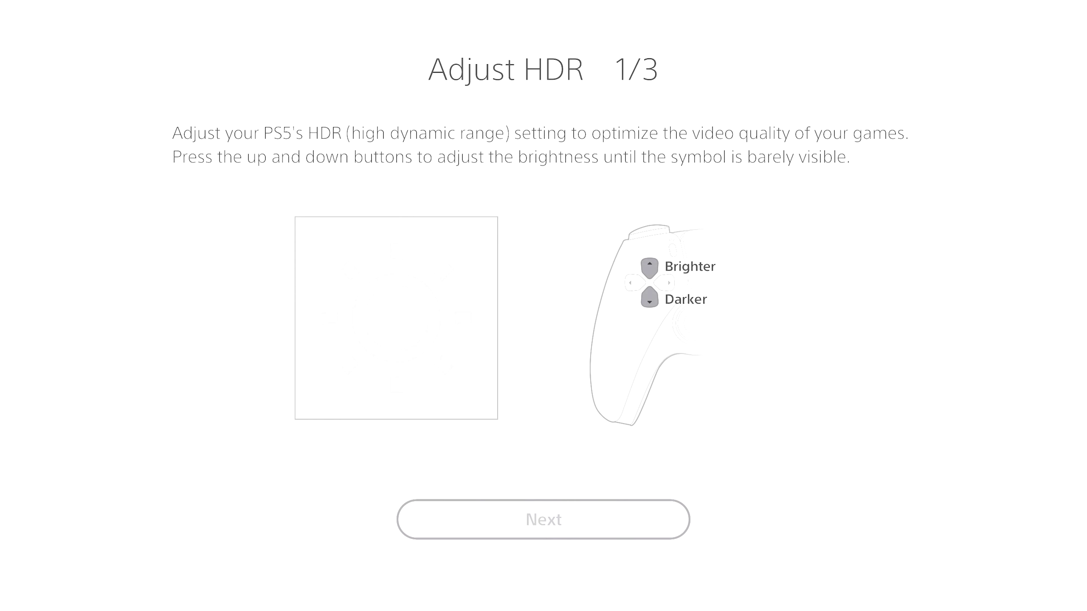
key(Return)
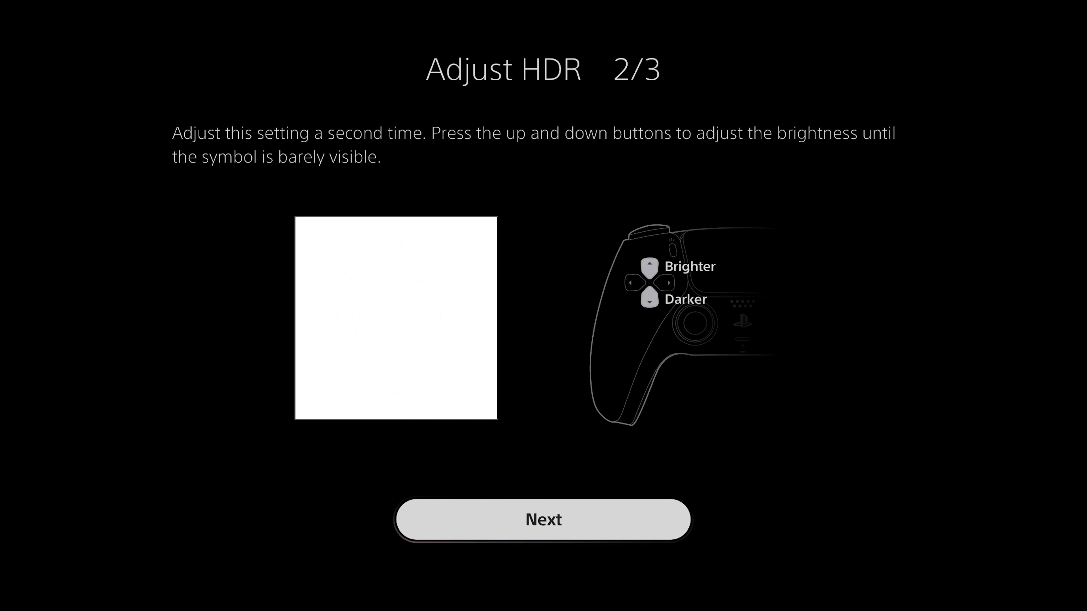
key(Escape)
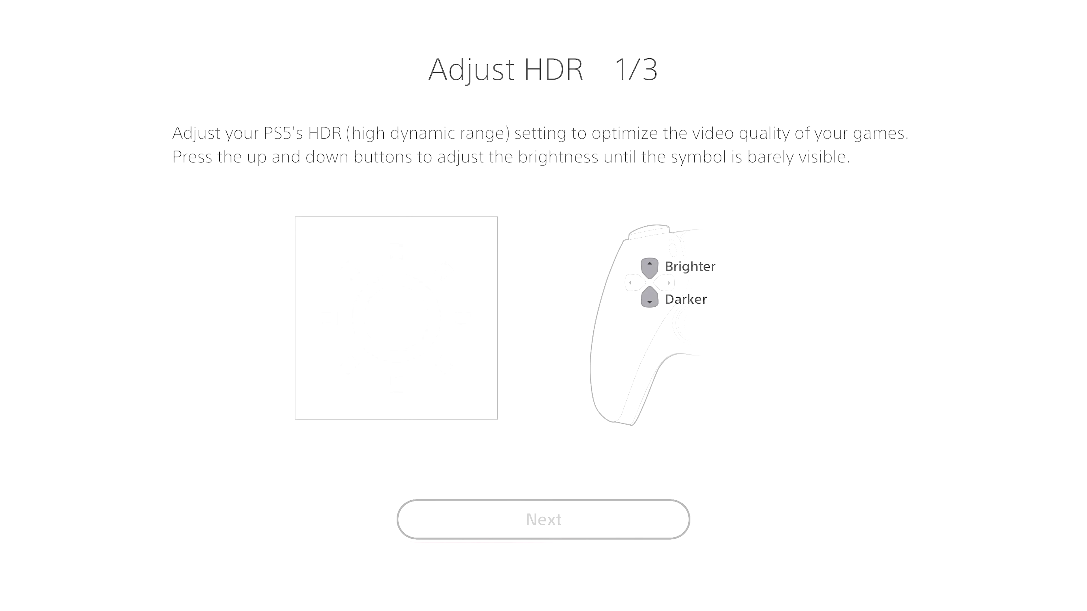
key(Return)
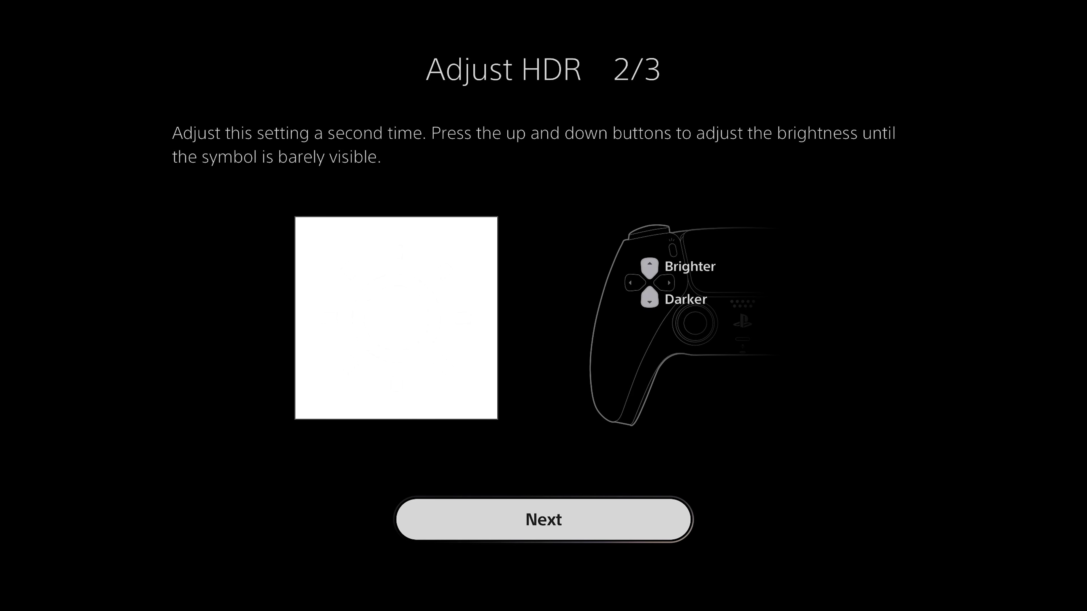
key(Return)
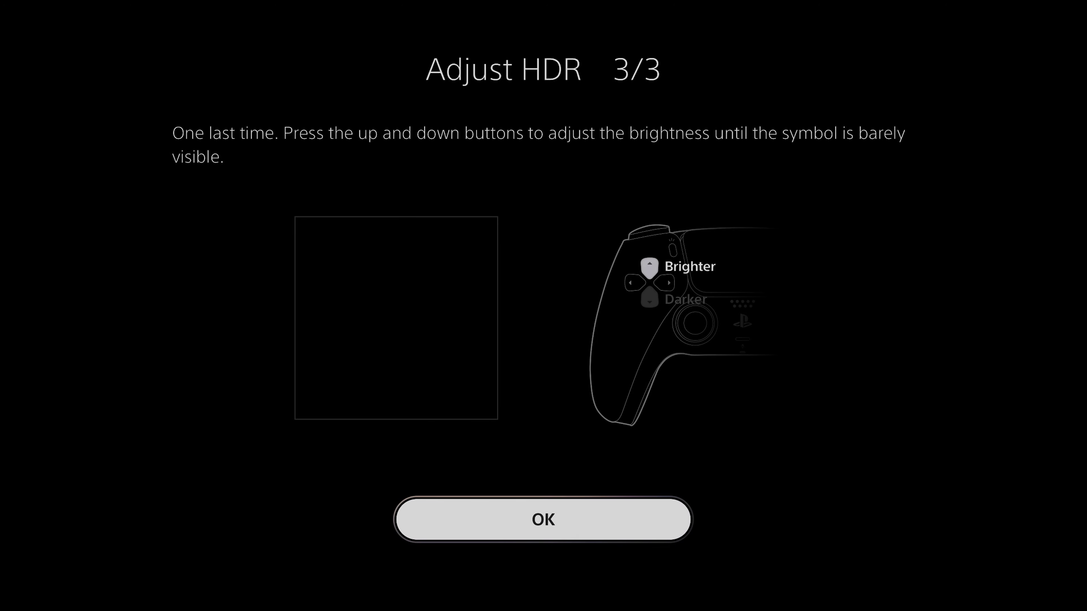
Lower the third HDR screen's brightness to its minimum so the symbol disappears
key(Up)
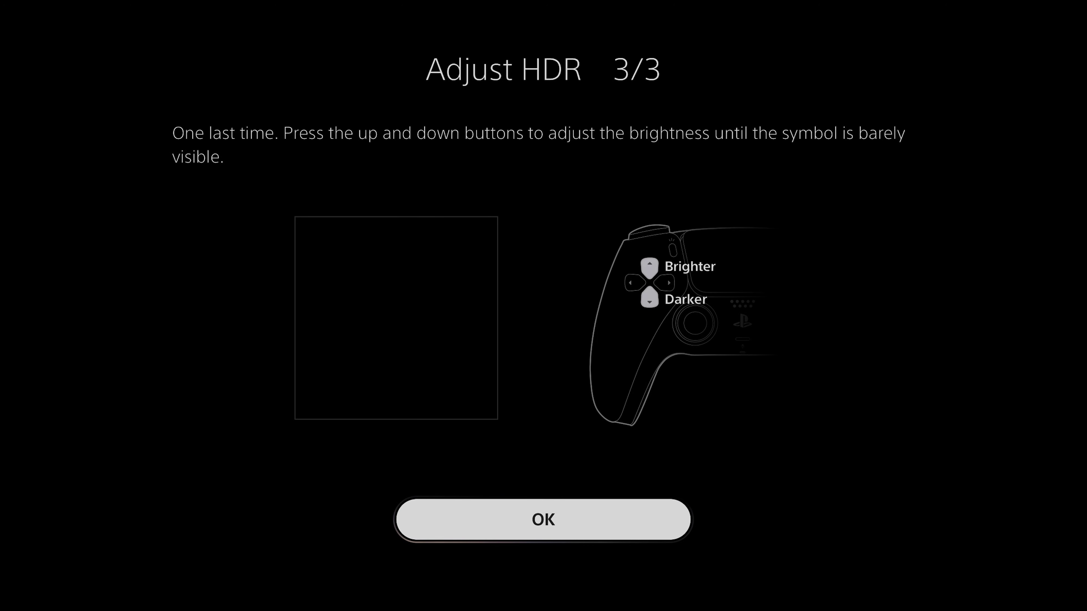
key(Down)
key(Up)
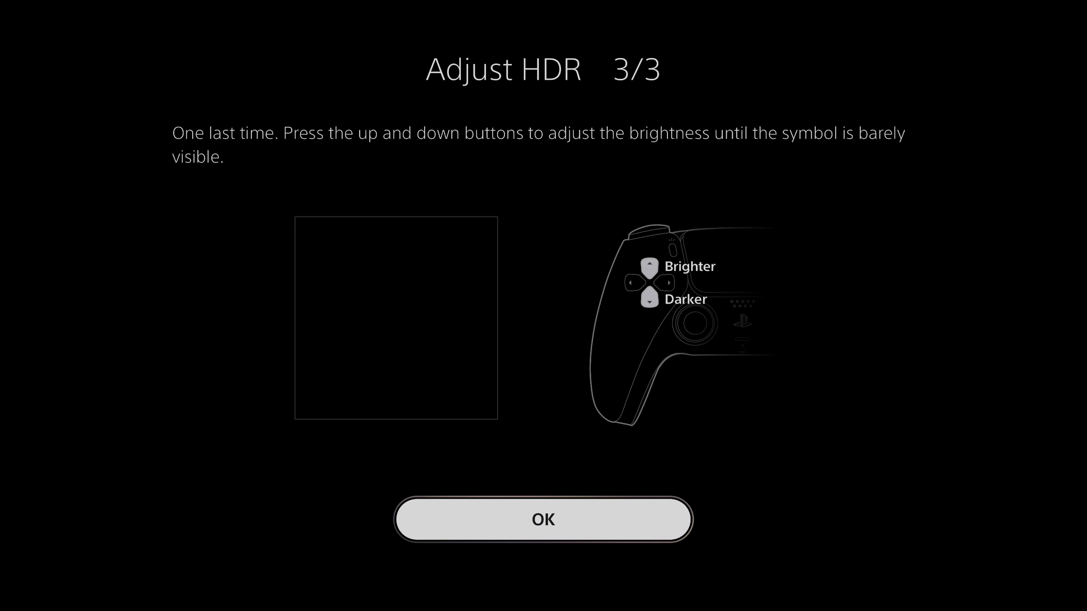
key(Down)
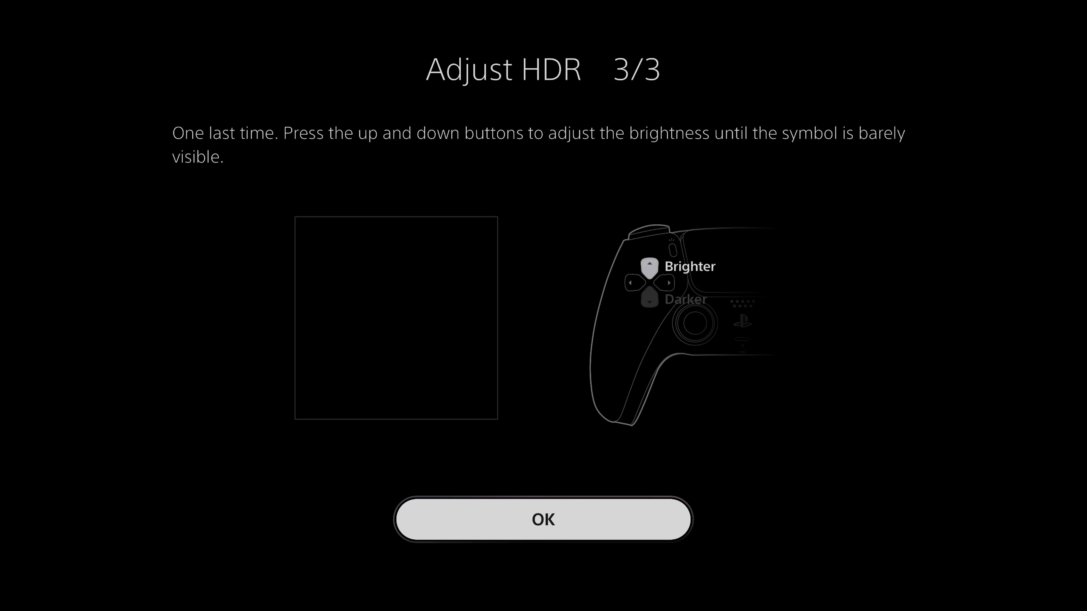
key(Return)
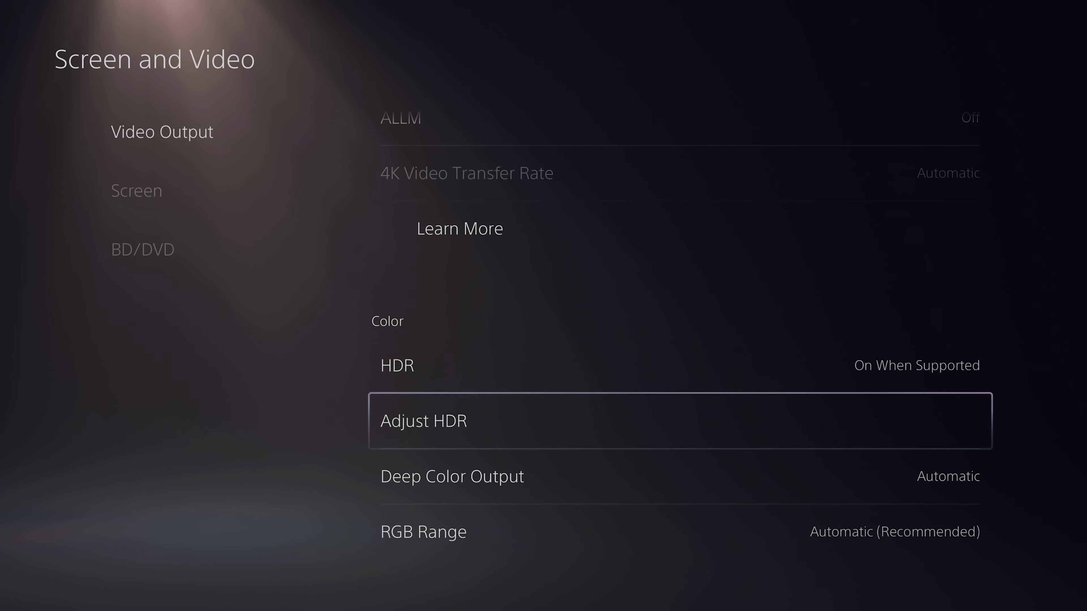
key(Down)
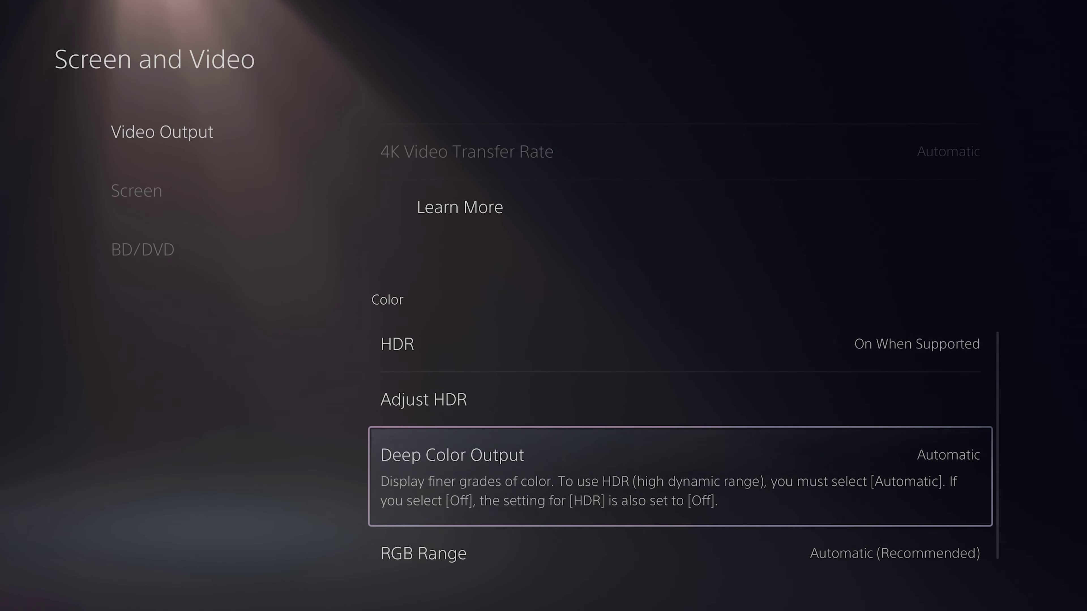
key(Return)
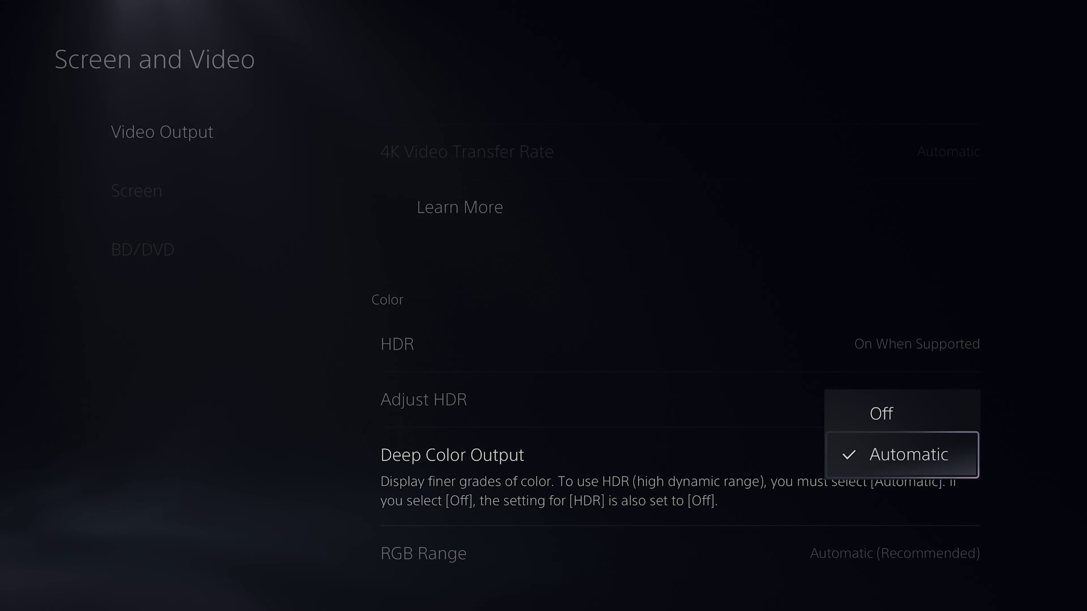
key(Return)
key(Down)
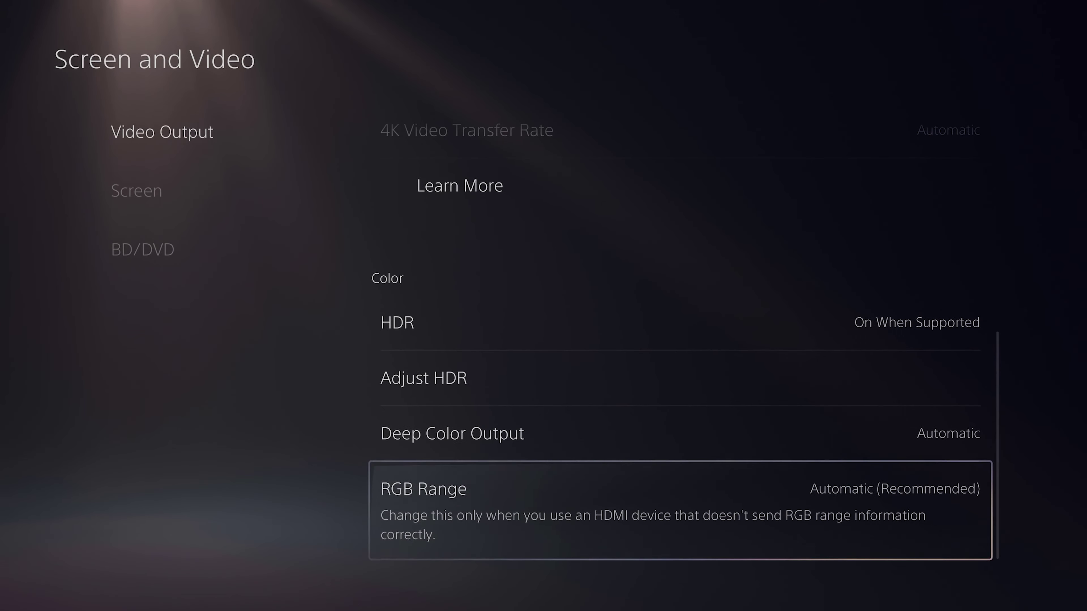
key(Return)
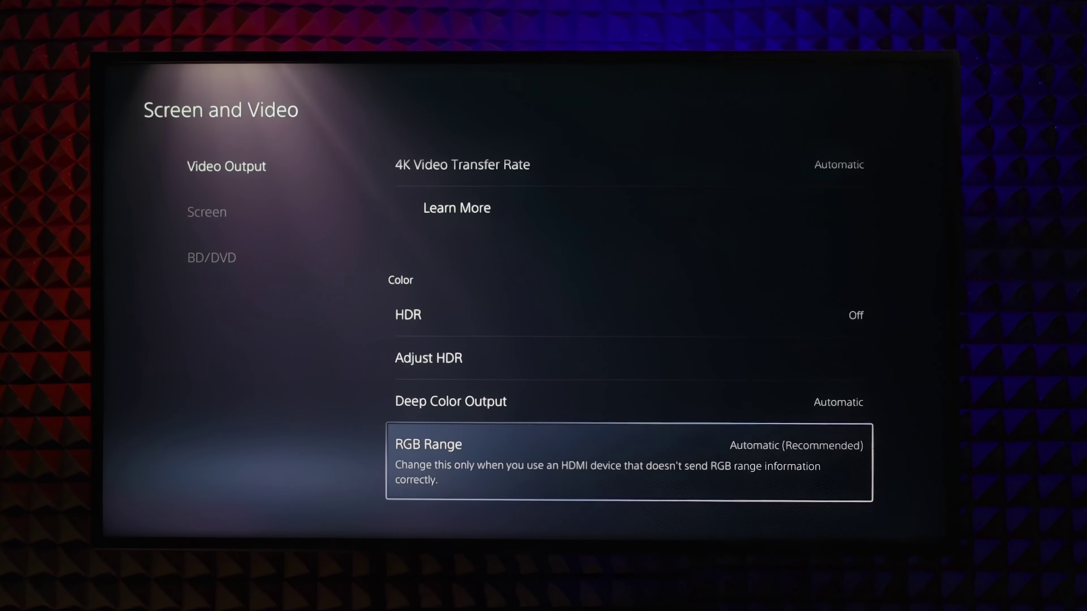
Set the TV's External Device Manager HDMI Black Level to Low
key(Menu)
key(Down)
key(Down)
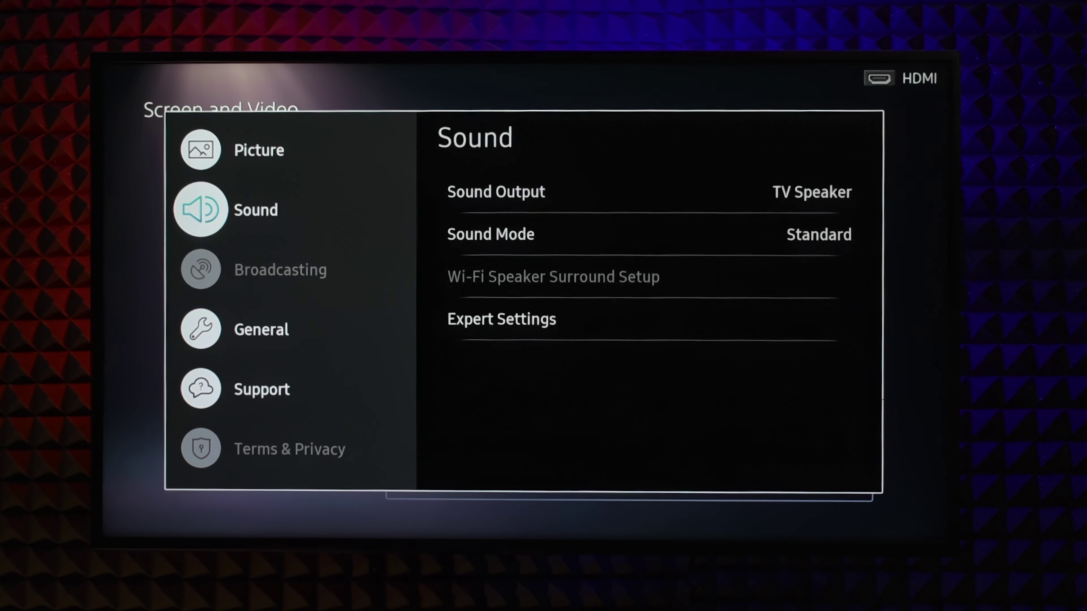
key(Right)
key(Down)
key(Down)
key(Down)
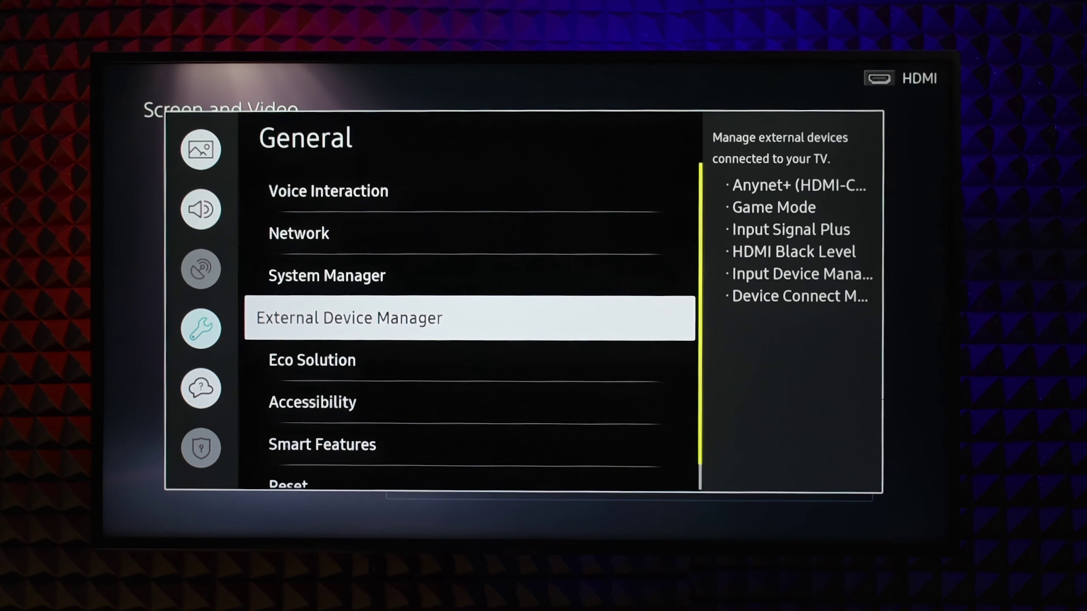
key(Return)
key(Down)
key(Down)
key(Down)
key(Return)
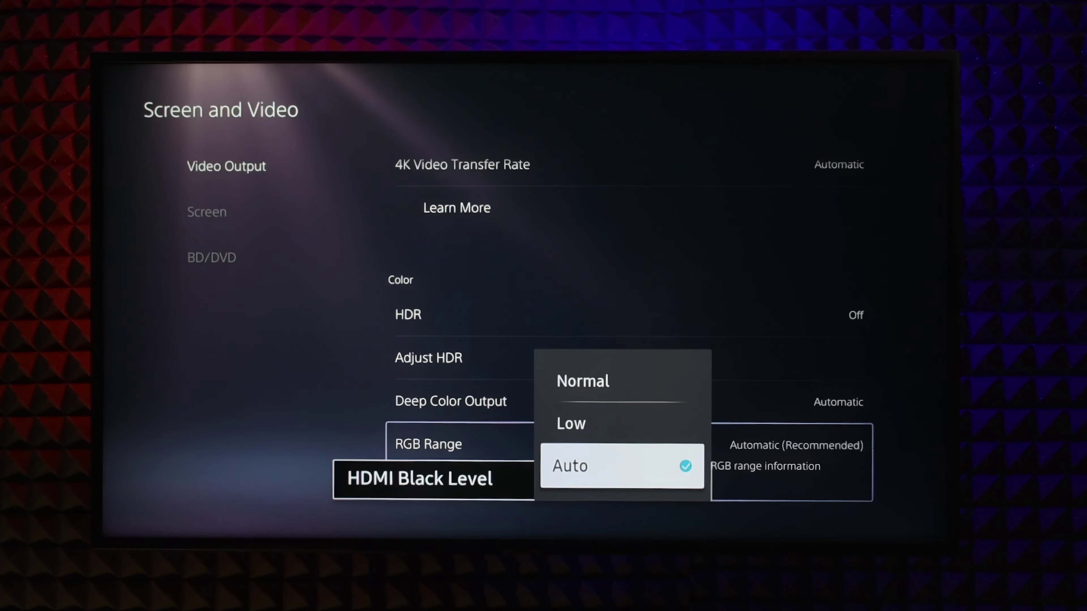
key(Up)
key(Down)
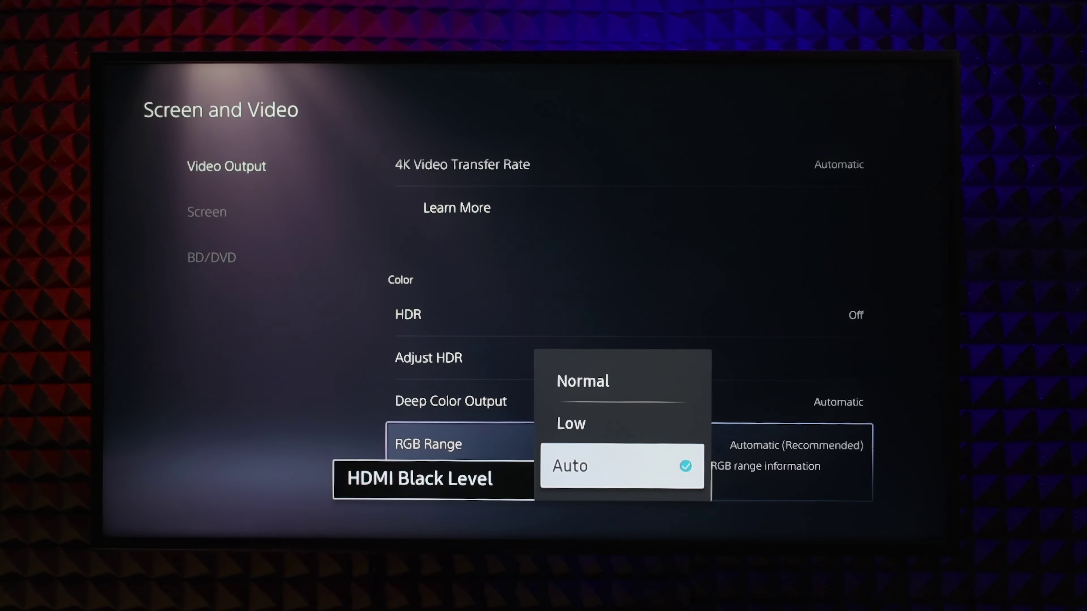
key(Up)
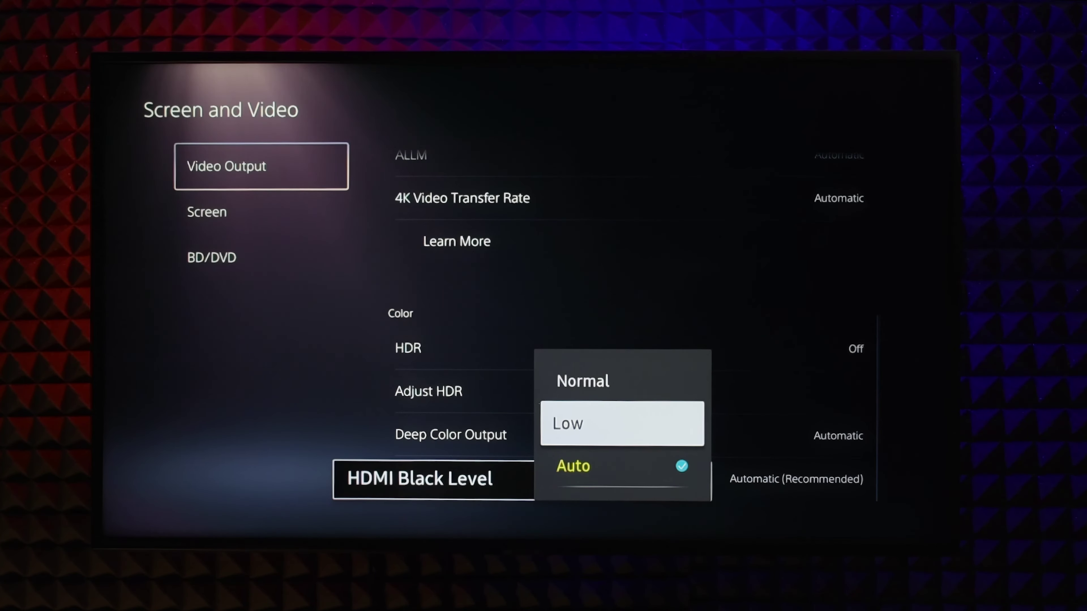
Compare Low, Auto and Normal black levels on the PS5 home screen with Overwatch 2
key(Escape)
key(Escape)
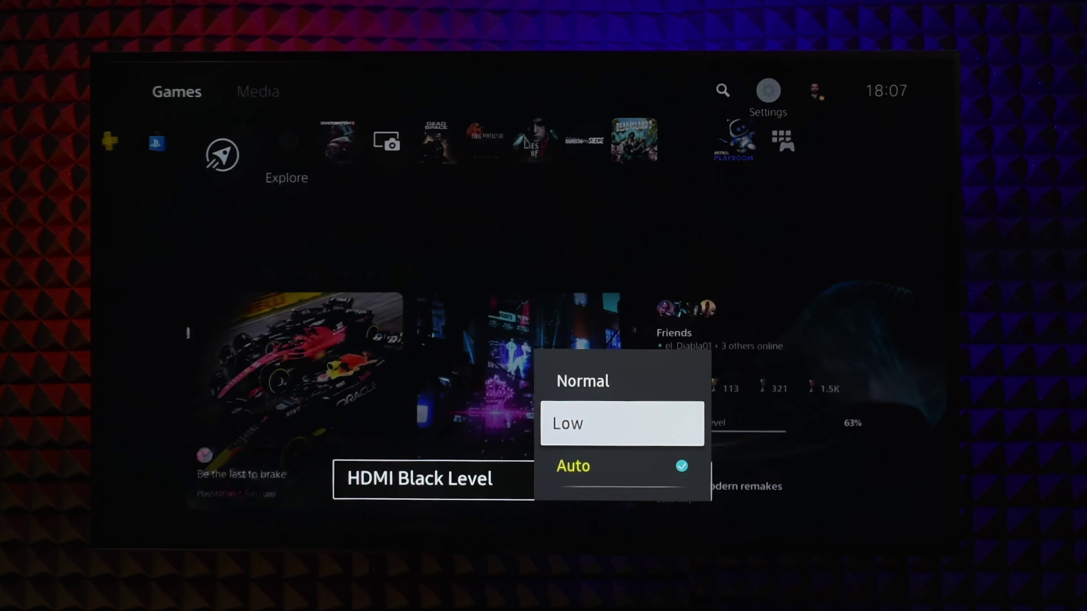
key(Down)
key(Right)
key(Right)
key(Right)
key(Right)
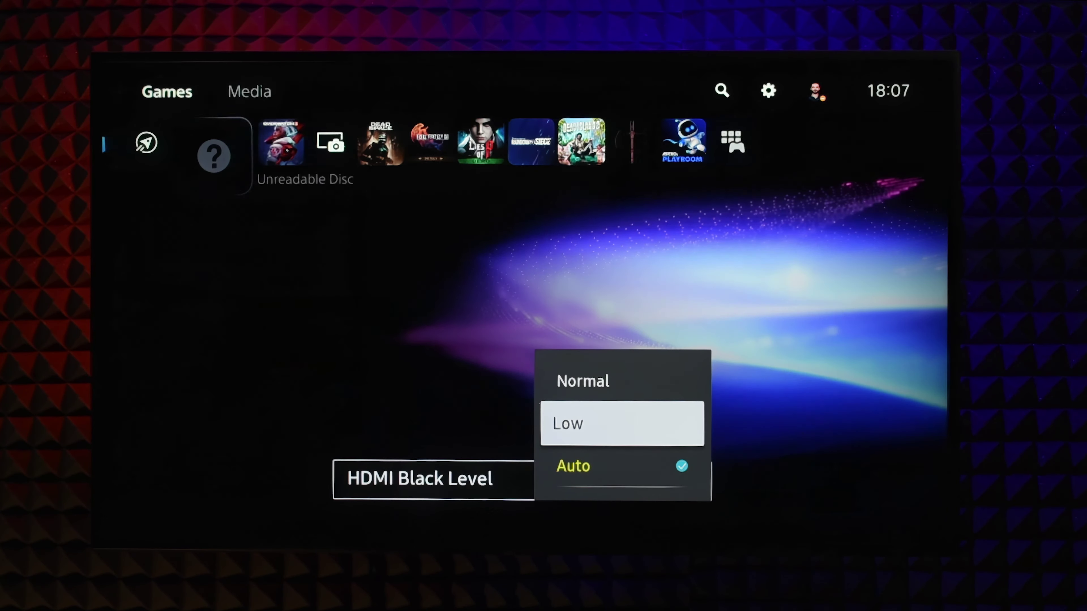
key(Left)
key(Left)
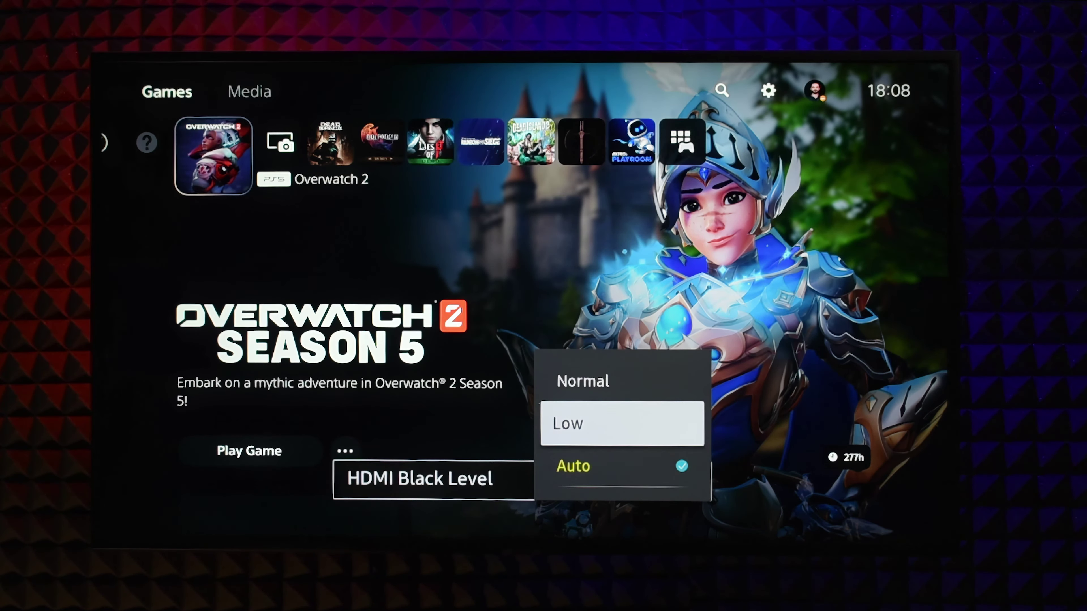
key(Down)
key(Up)
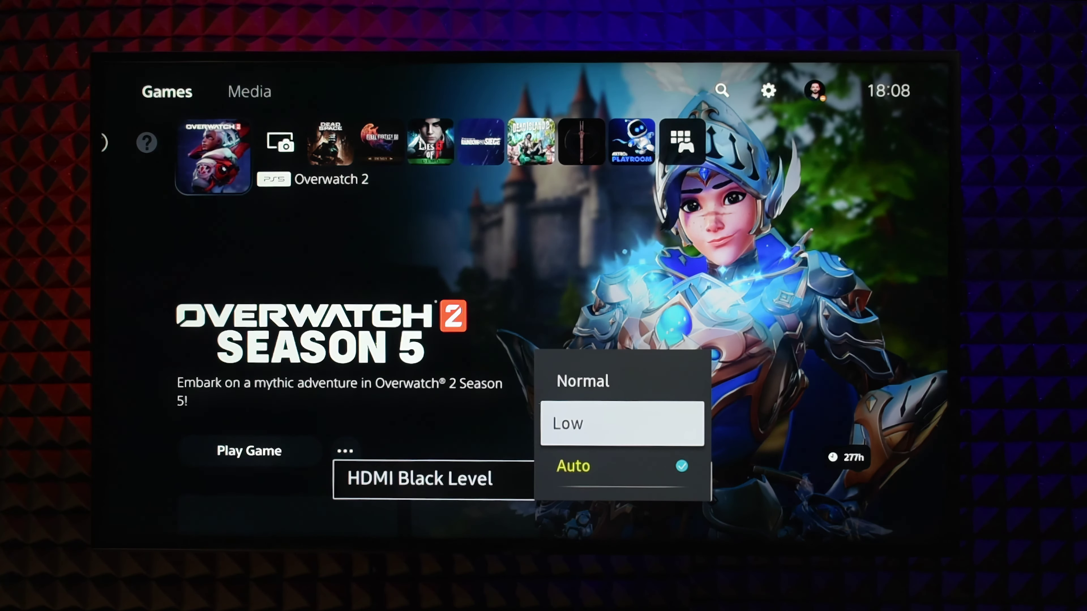
key(Up)
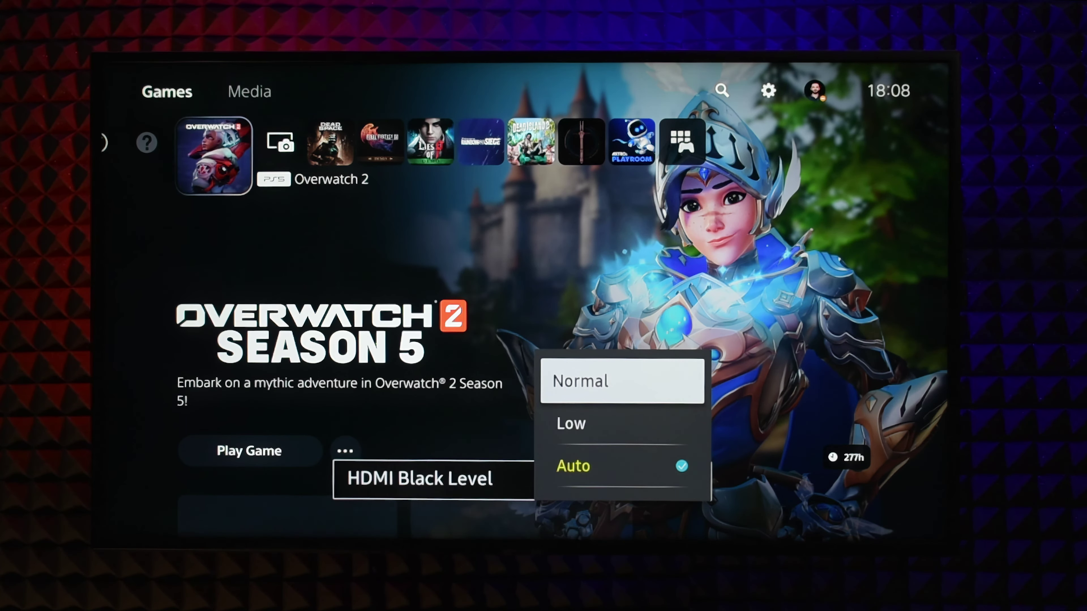
key(Down)
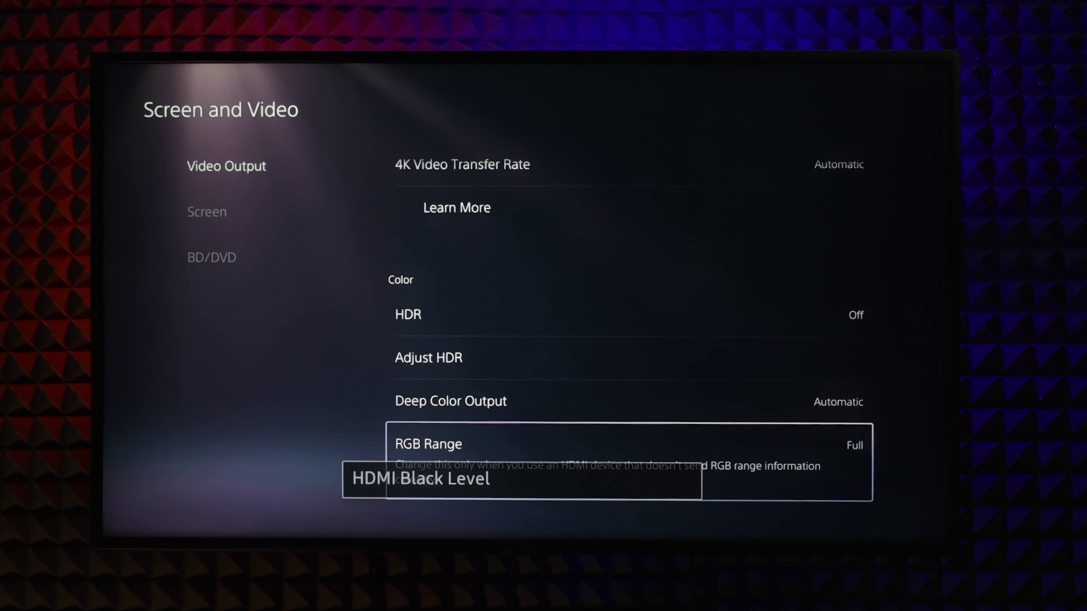
key(Return)
Preview Normal black level with Limited RGB, then leave the TV's HDMI Black Level on Auto
key(Up)
key(Up)
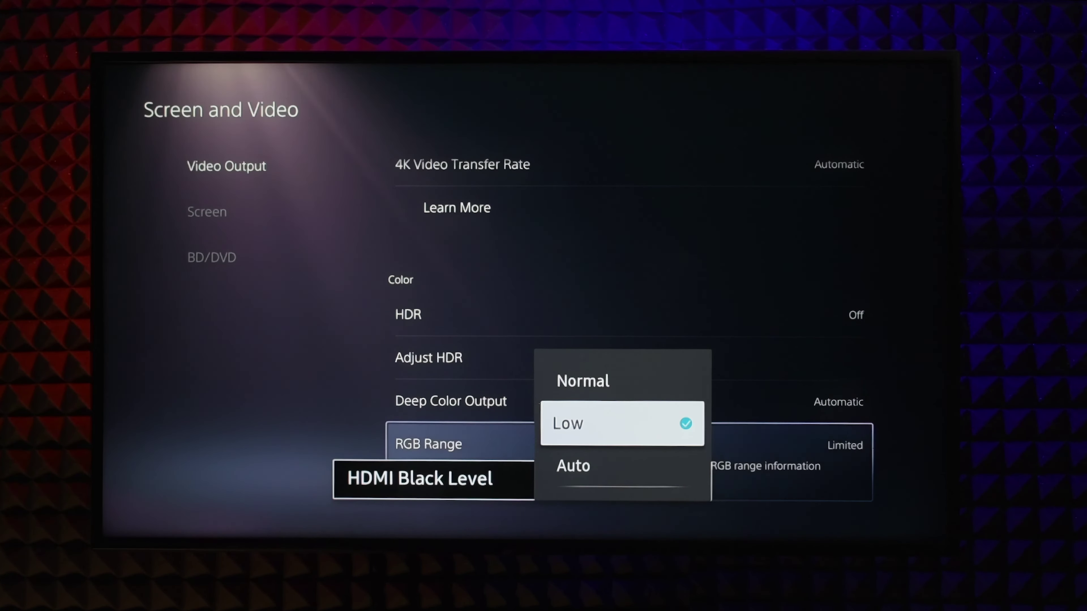
key(Up)
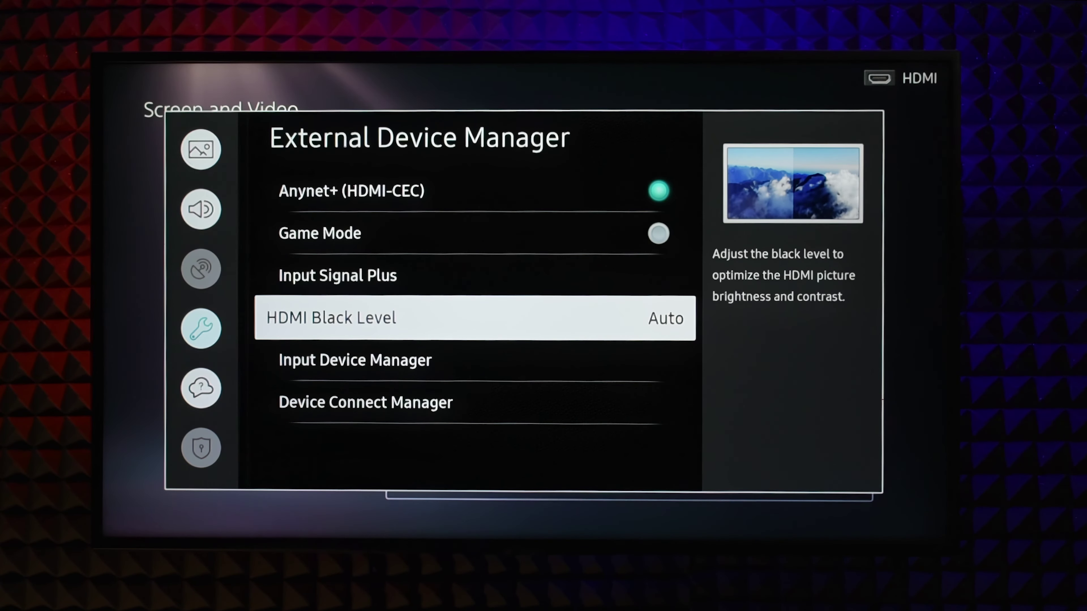
key(Escape)
Set the PS5's RGB Range to Automatic (Recommended)
key(Return)
key(Up)
key(Up)
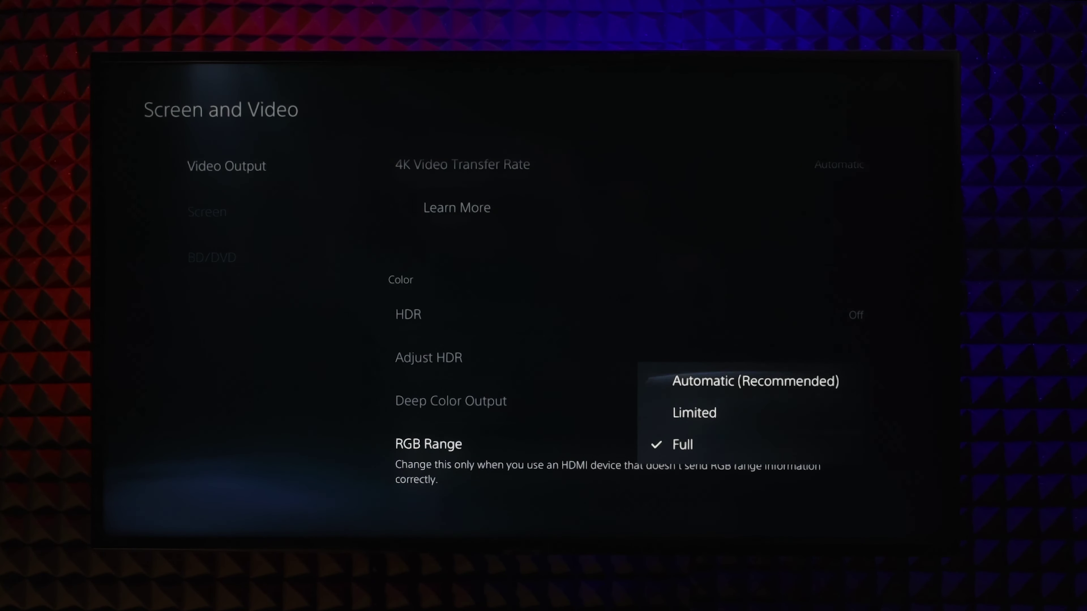
key(Return)
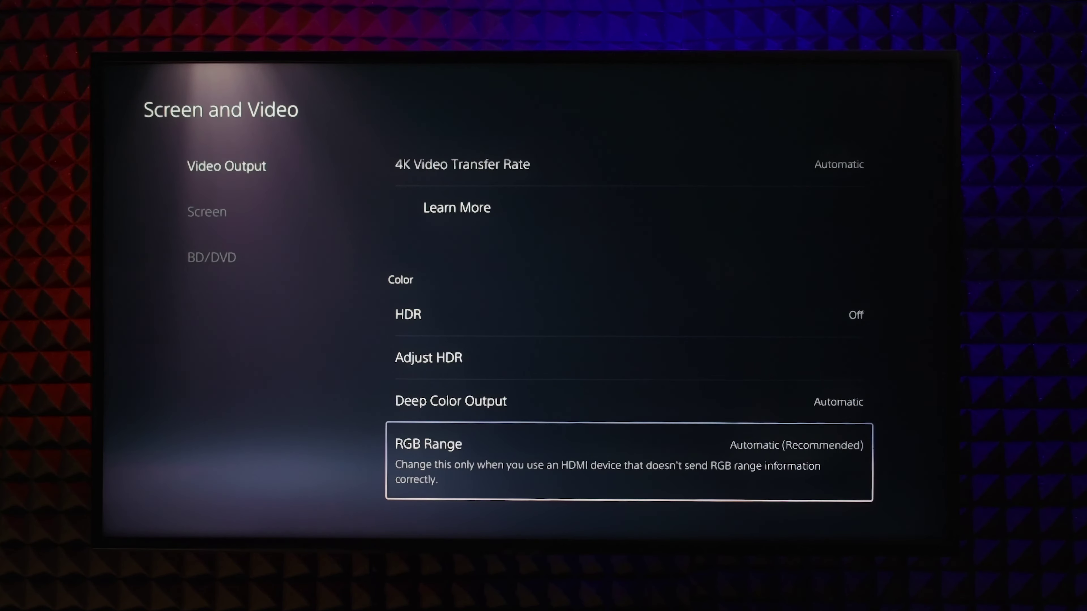
key(Down)
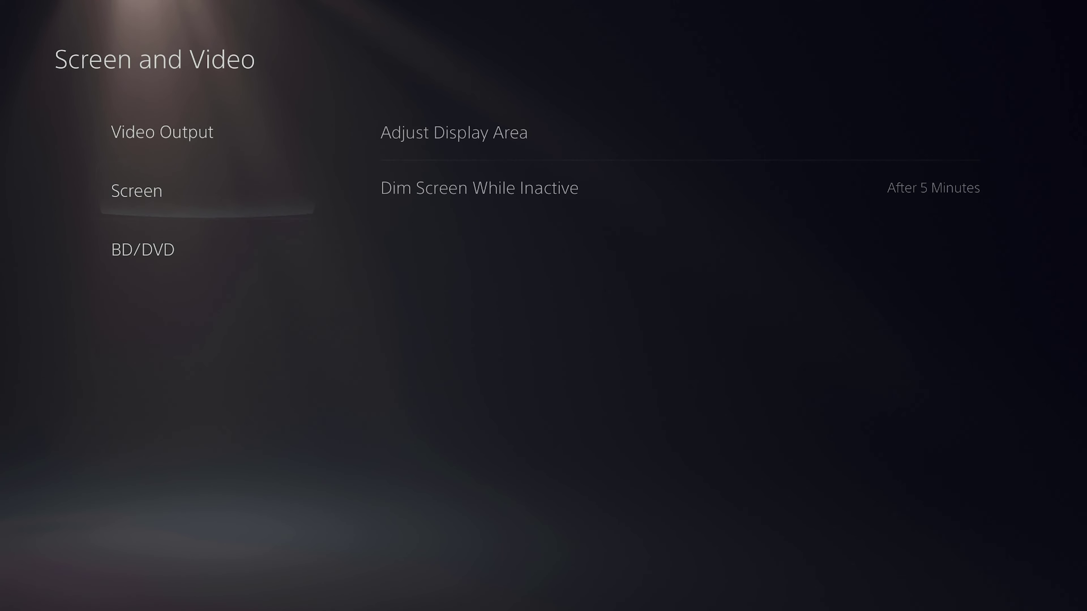
key(Down)
Shrink the display area to its smallest size in Screen > Adjust Display Area
key(Up)
key(Right)
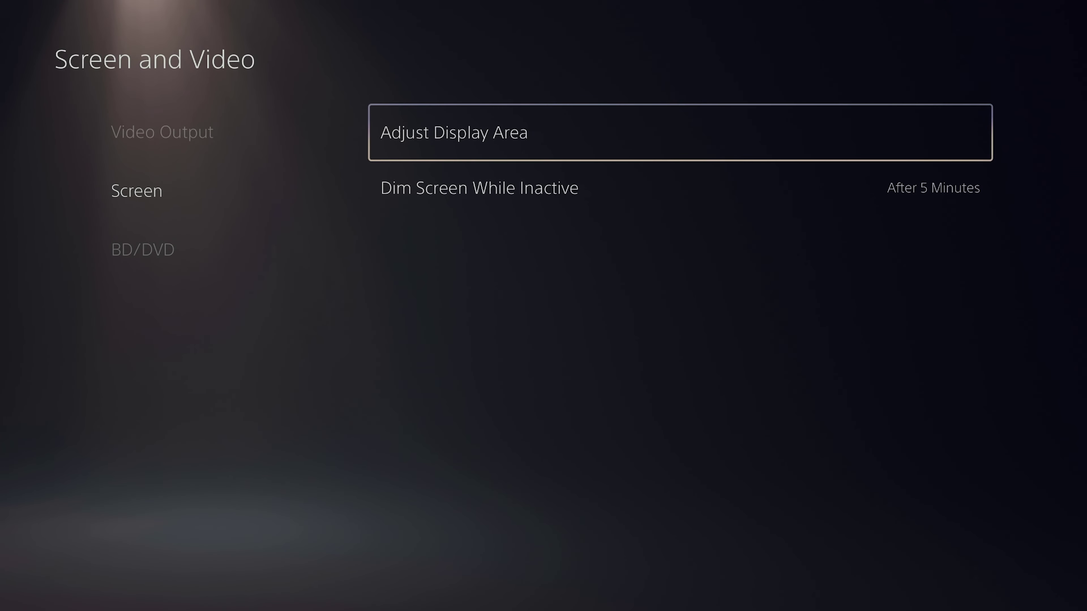
key(Return)
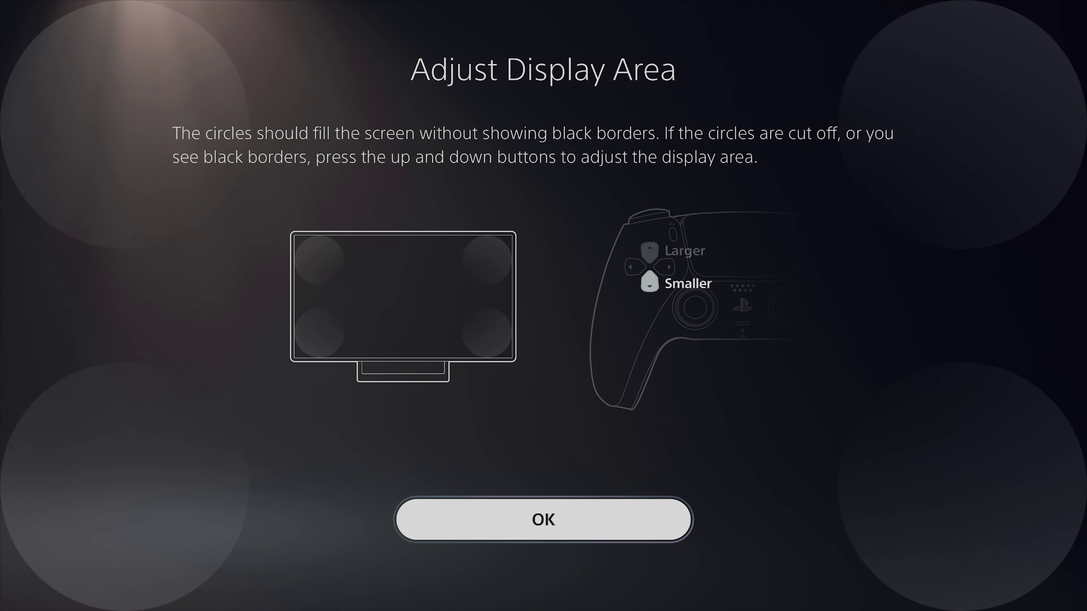
key(Down)
key(Down)
key(Down)
key(Down)
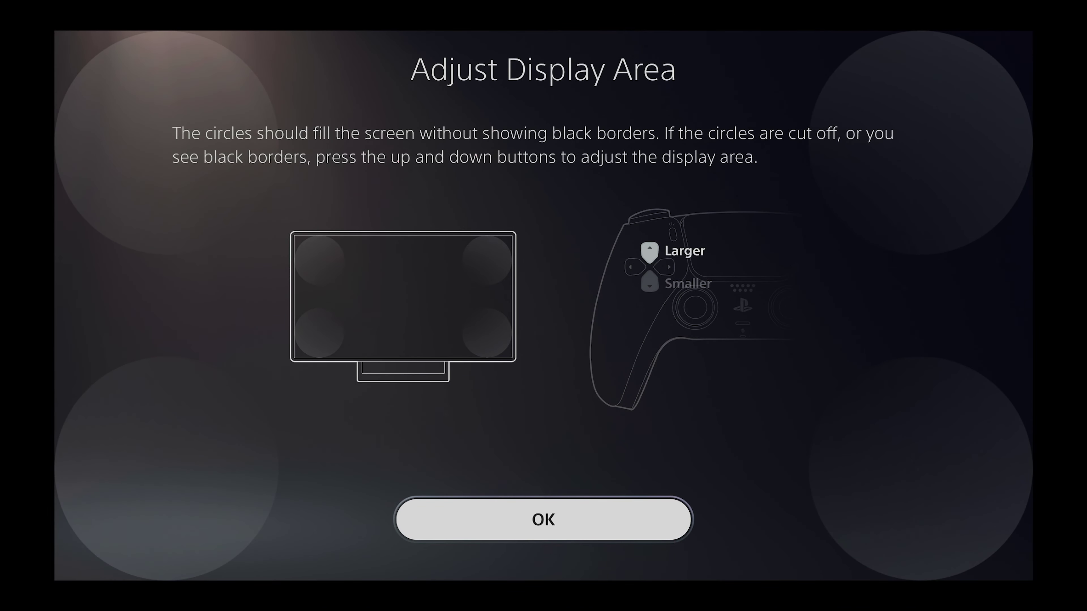
key(Return)
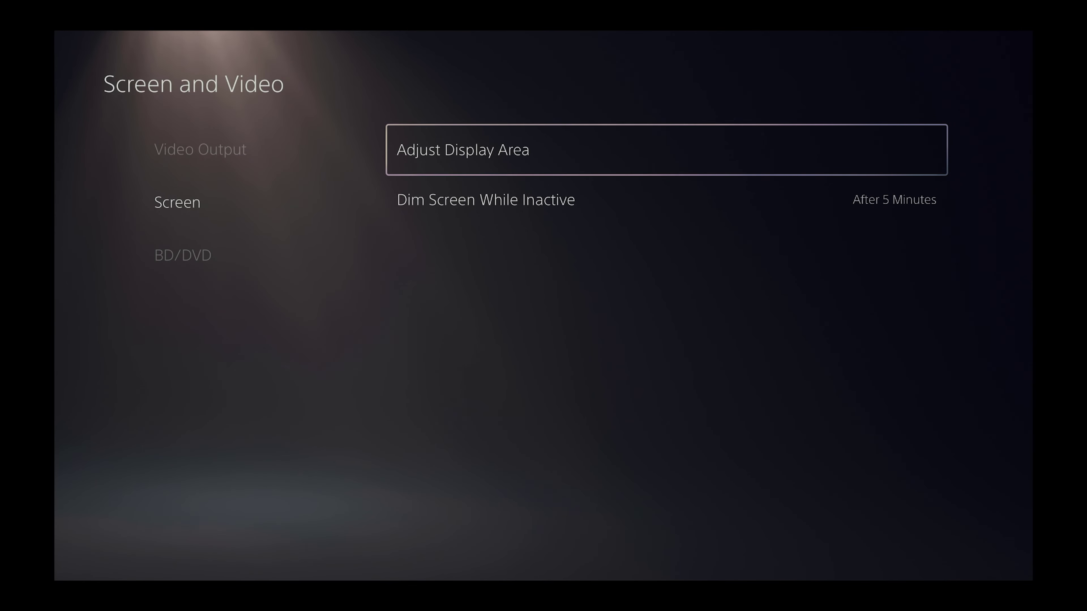
Enlarge the display area to fill the whole screen, confirm, and leave Screen and Video
key(Down)
key(Up)
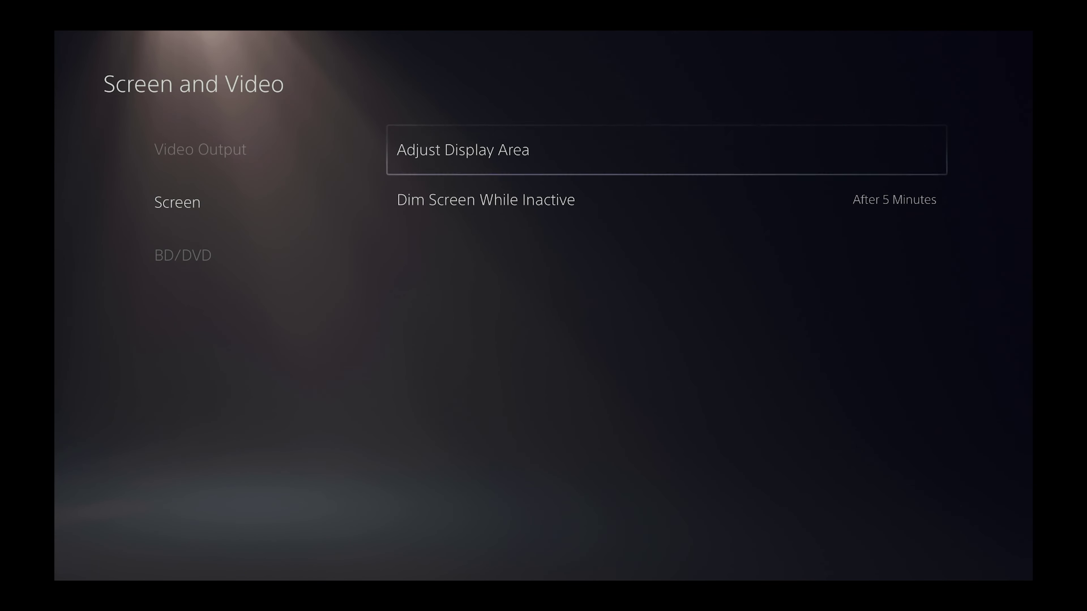
key(Return)
key(Up)
key(Up)
key(Up)
key(Up)
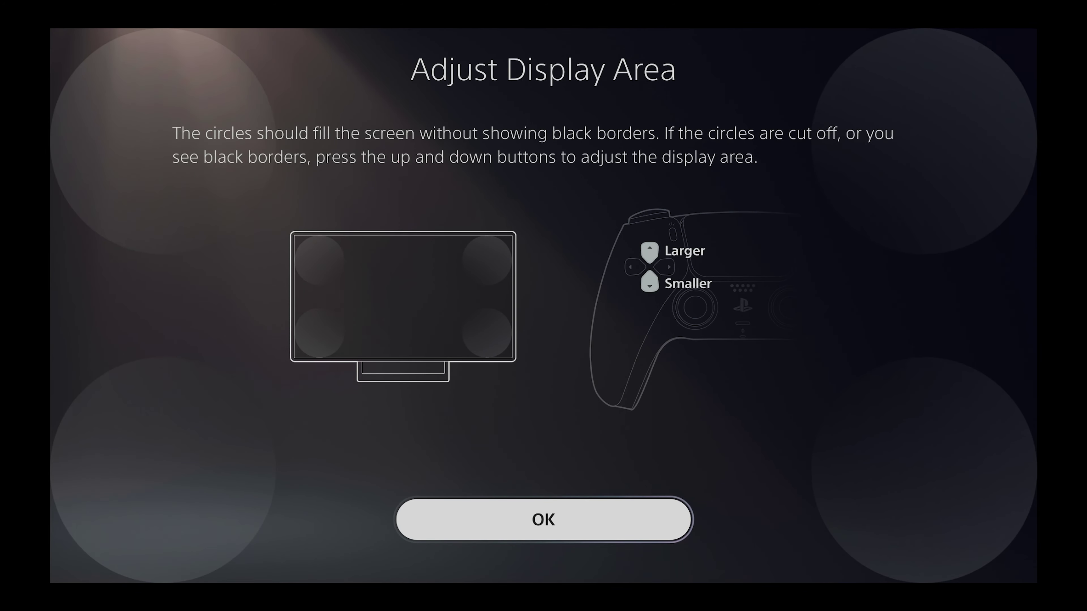
key(Return)
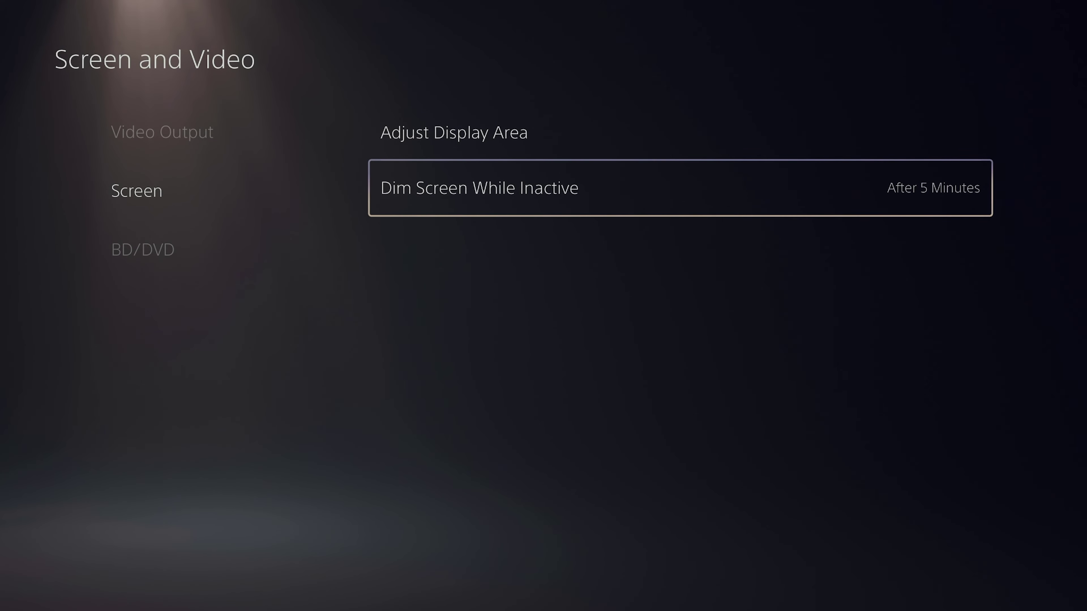
key(Left)
Let the home screen dim while idle, keep dimming After 5 Minutes, and return to main Settings
key(Escape)
key(Escape)
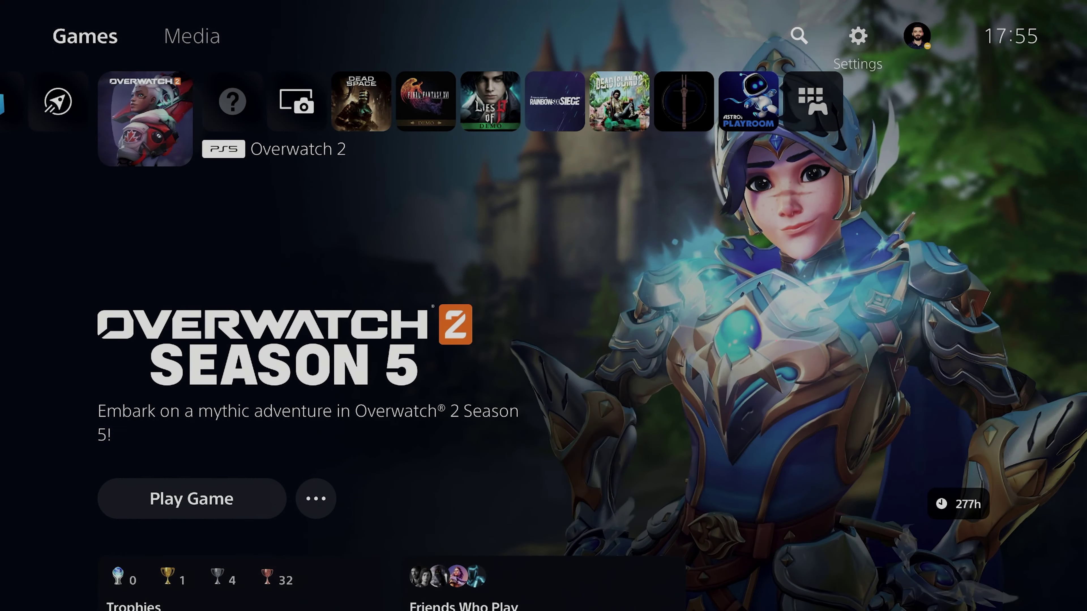
key(Down)
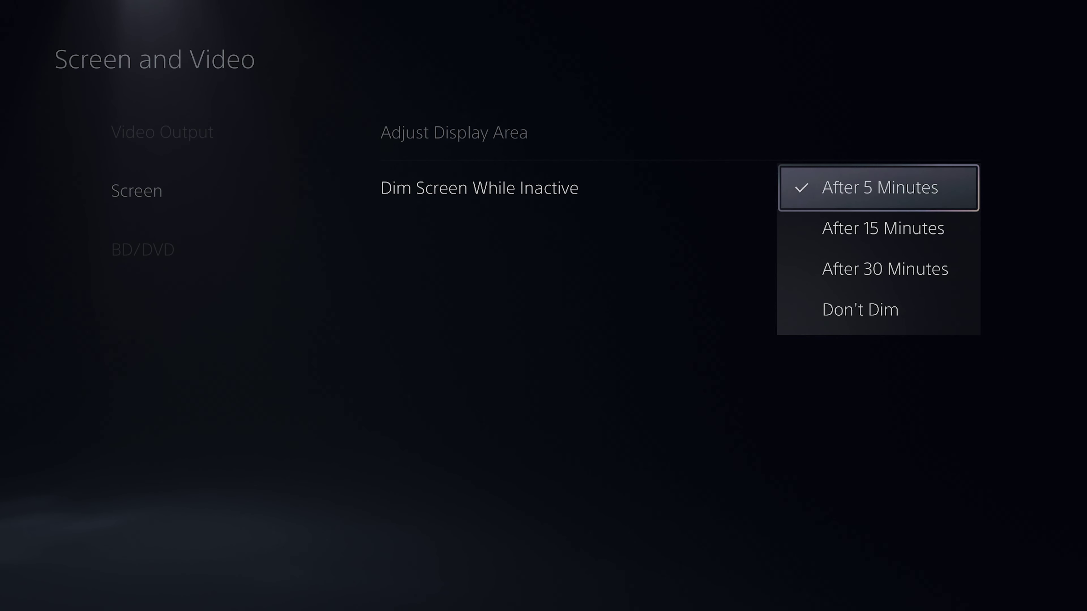
key(Return)
key(Left)
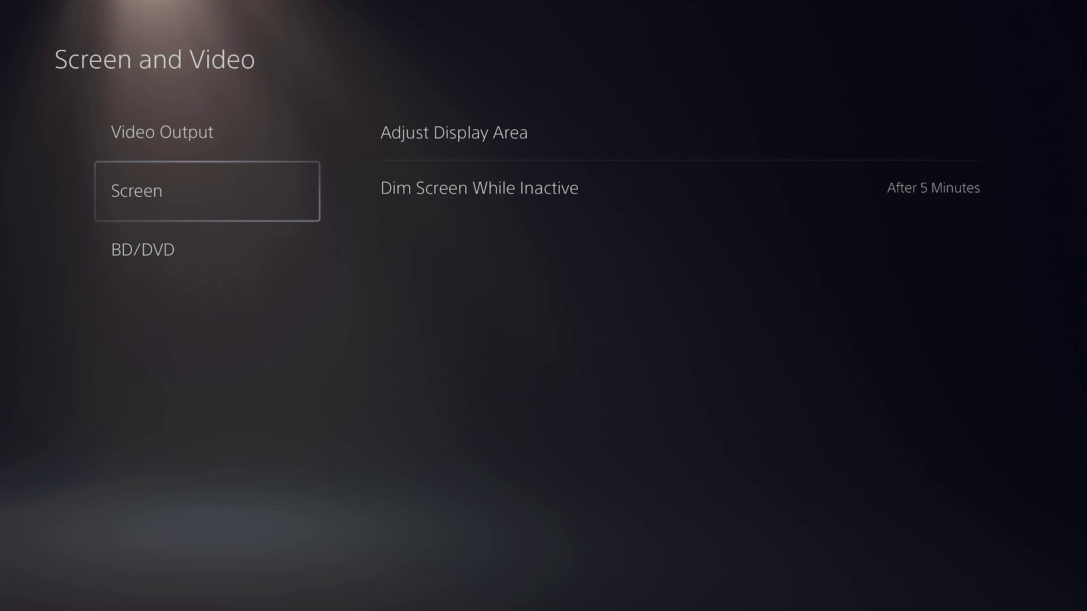
key(Escape)
key(Up)
key(Up)
key(Up)
key(Up)
key(Up)
key(Up)
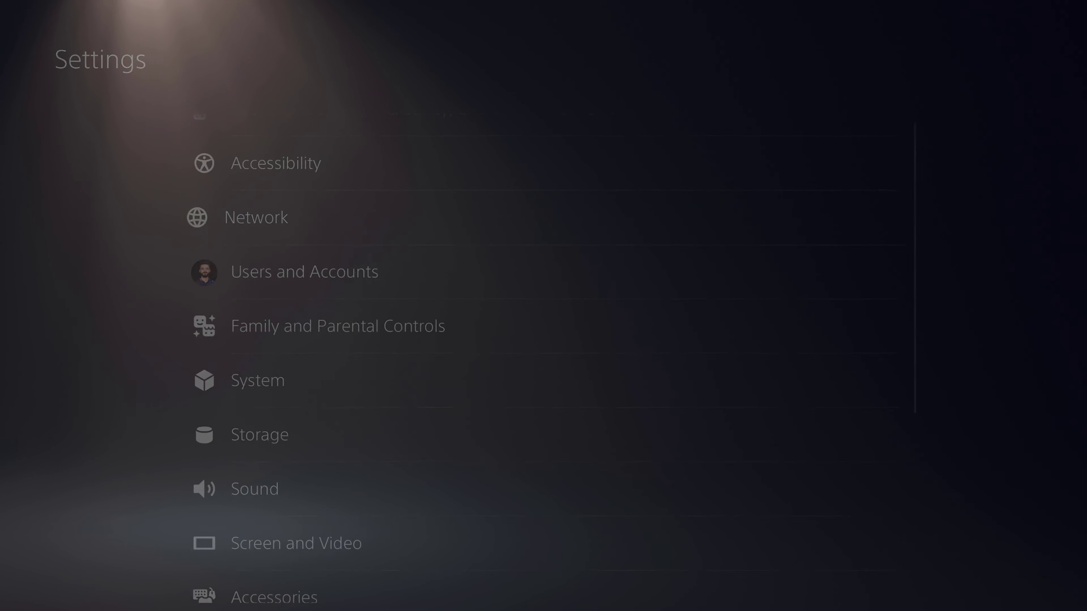
Open Advanced Settings for the Router Direct connection under Network > Set Up Internet Connection
key(Return)
key(Down)
key(Right)
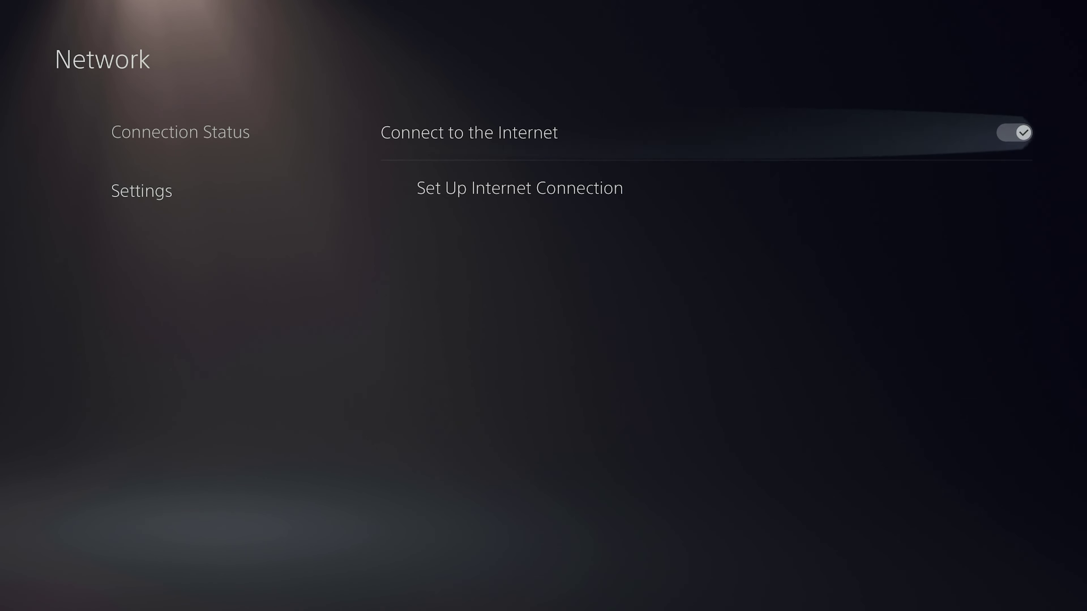
key(Down)
key(Return)
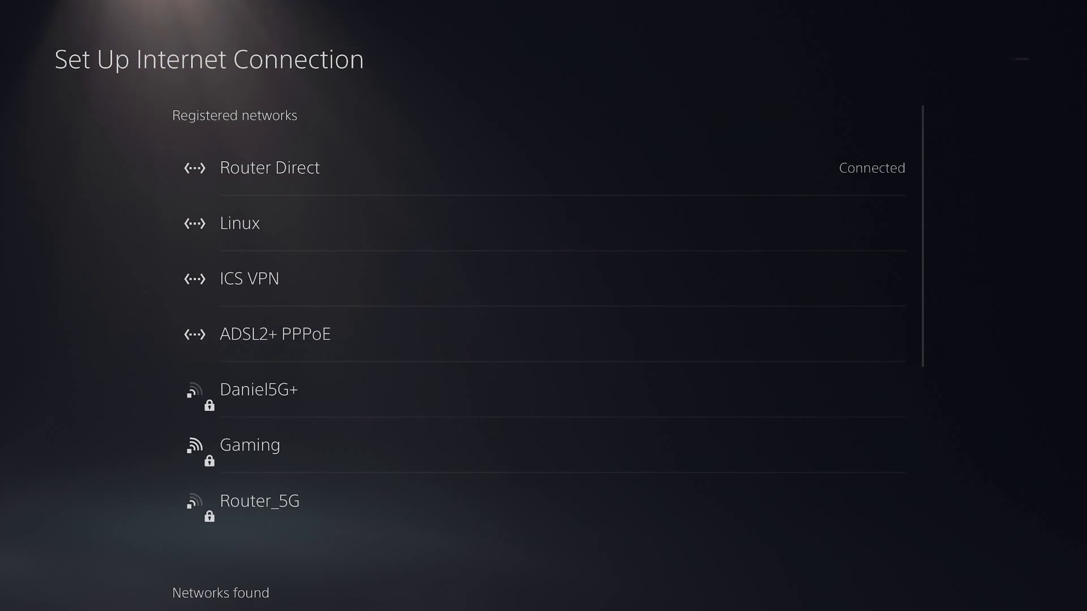
key(Return)
Switch MTU Settings to Manual and open the MTU value of 1500 for editing
key(Down)
key(Down)
key(Down)
key(Down)
key(Down)
key(Down)
key(Down)
key(Return)
key(Down)
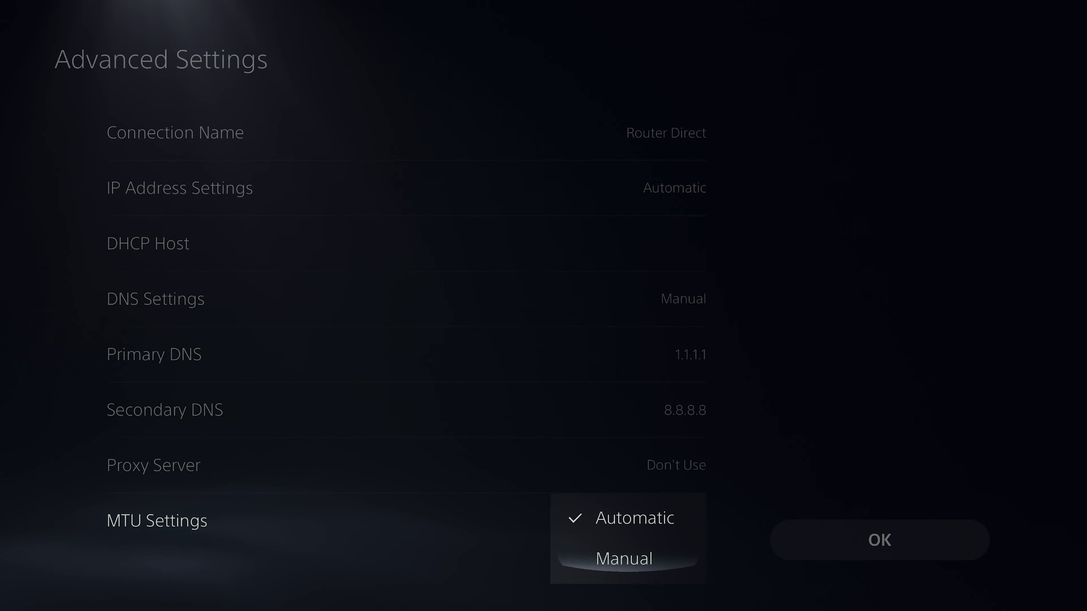
key(Return)
key(Down)
key(Return)
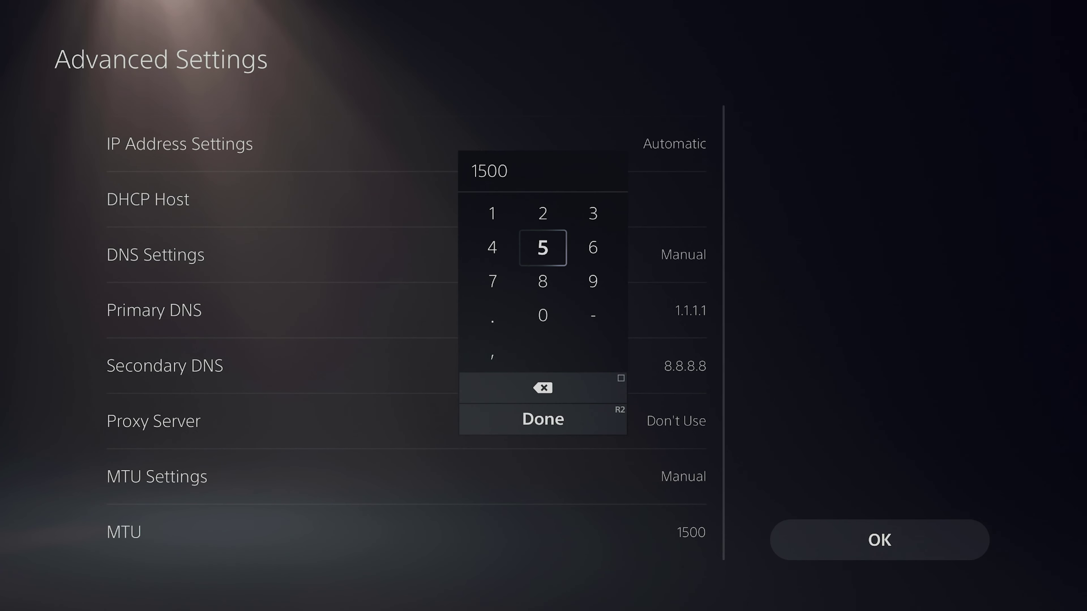